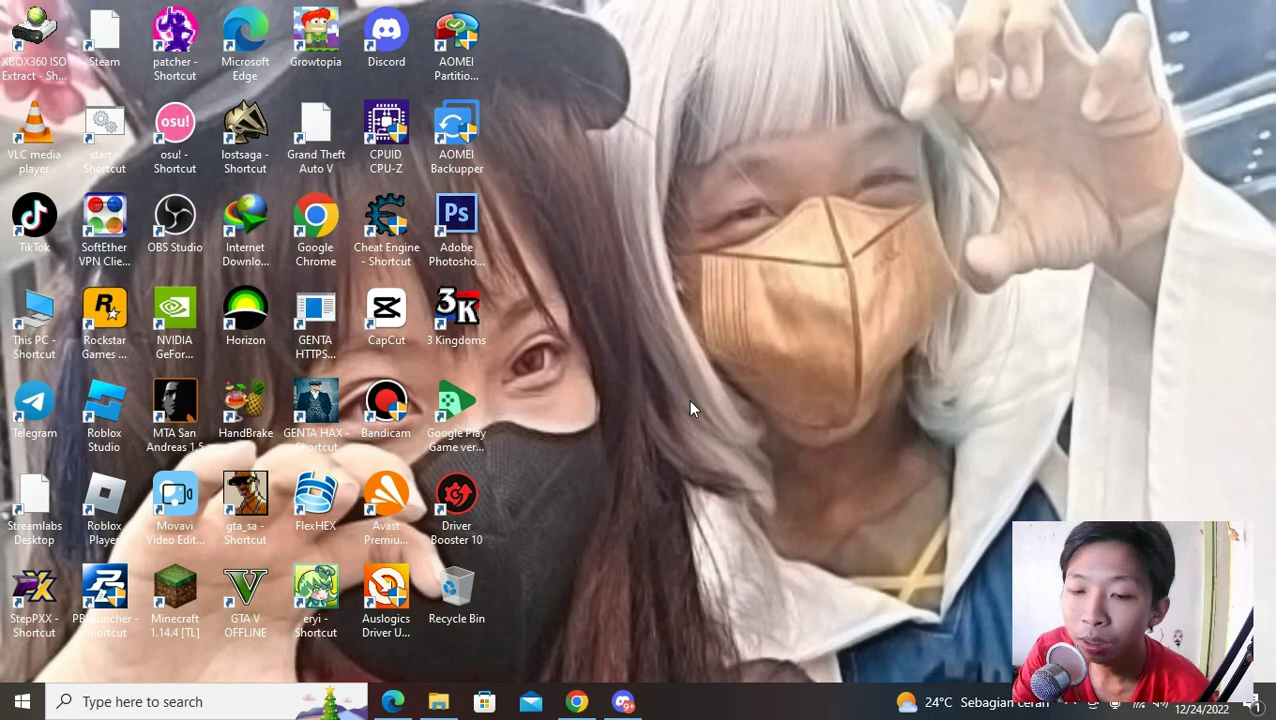
Switch to Discord and read the GENTA HAX update notes about Auto captcha in the genta-premium channel
{"action": "left_click", "coordinate": [628, 701]}
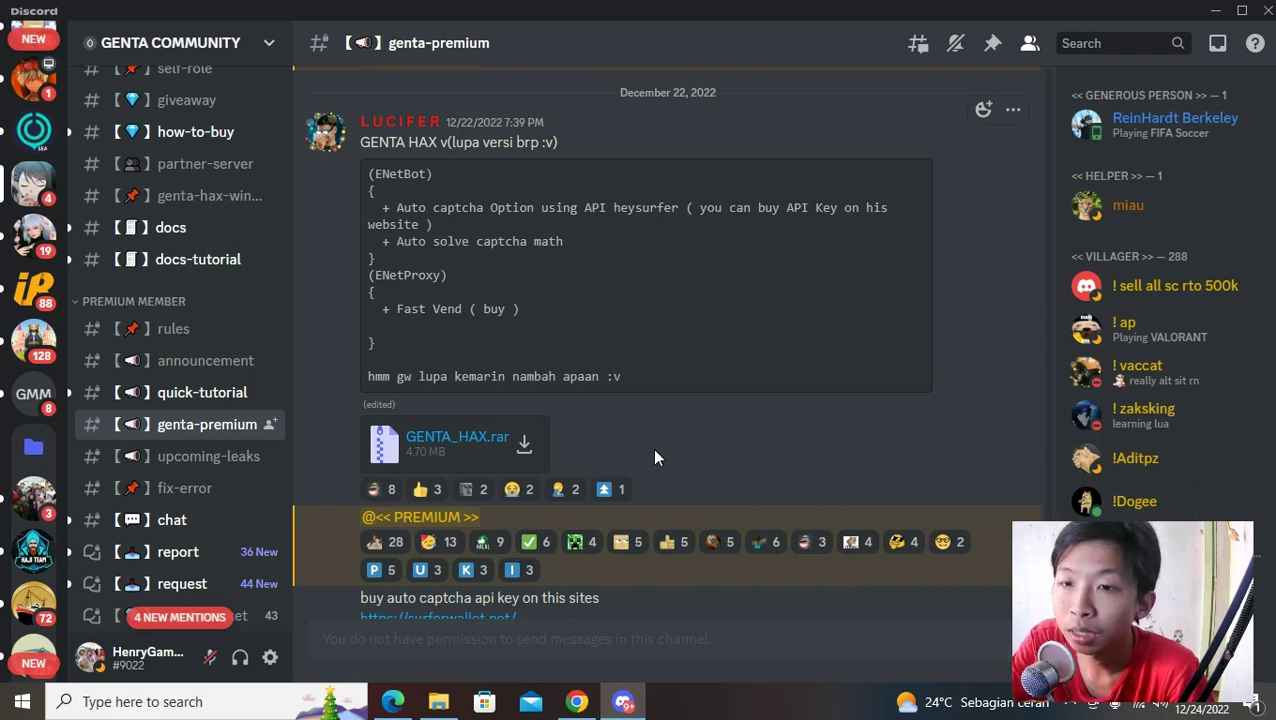
{"action": "left_click_drag", "start_coordinate": [587, 250], "coordinate": [462, 242]}
{"action": "left_click", "coordinate": [464, 242]}
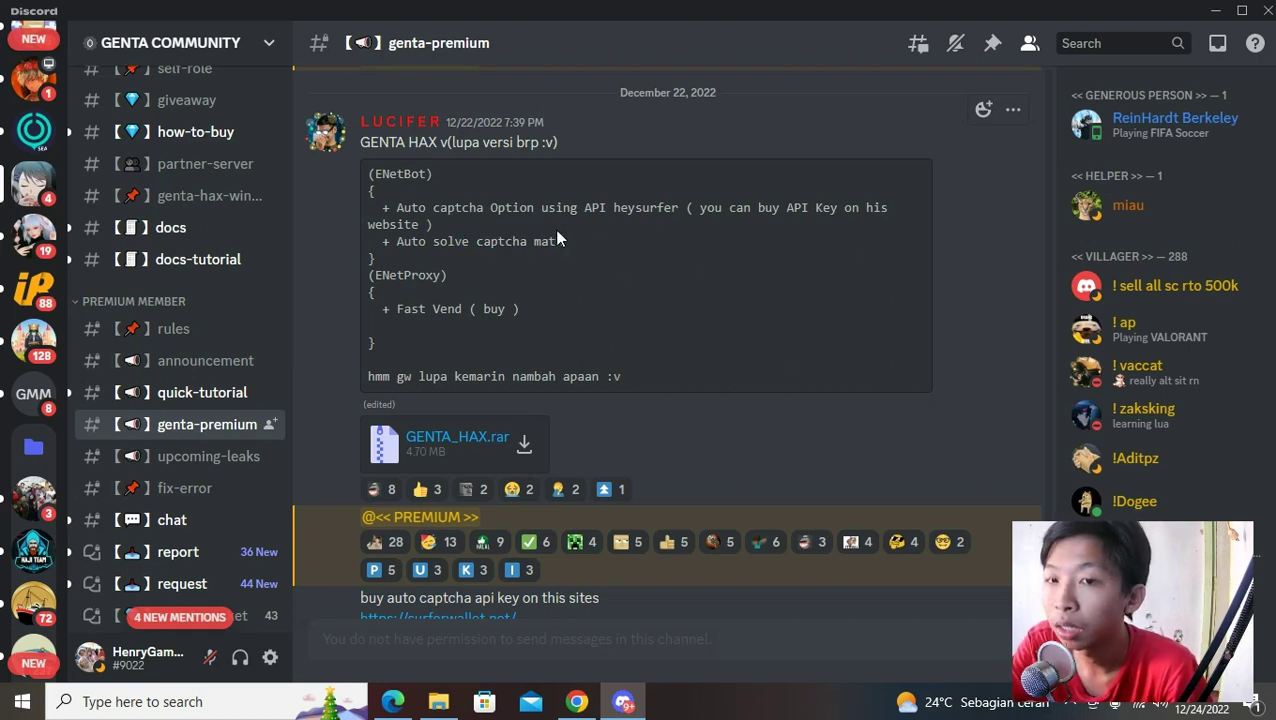
{"action": "left_click", "coordinate": [1213, 15]}
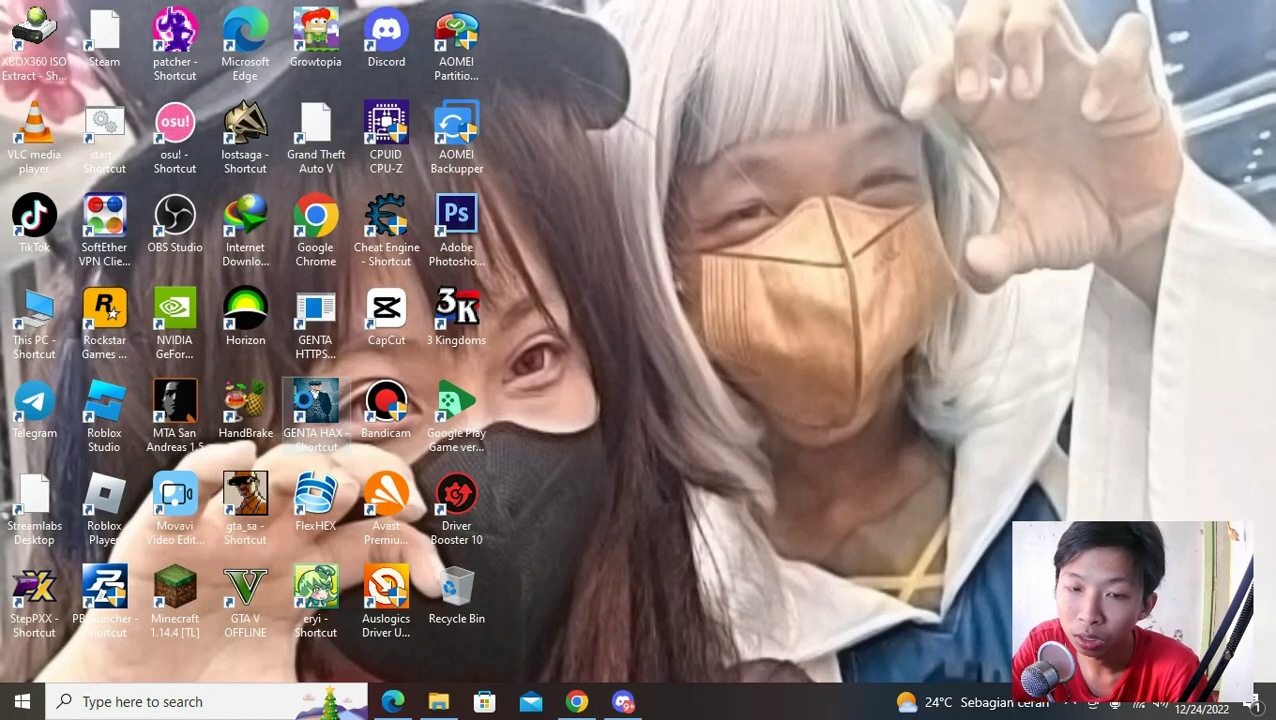
Launch GENTA HAX from its desktop shortcut, enter the main interface and move its window towards the middle of the screen
{"action": "right_click", "coordinate": [305, 413]}
{"action": "left_click", "coordinate": [400, 291]}
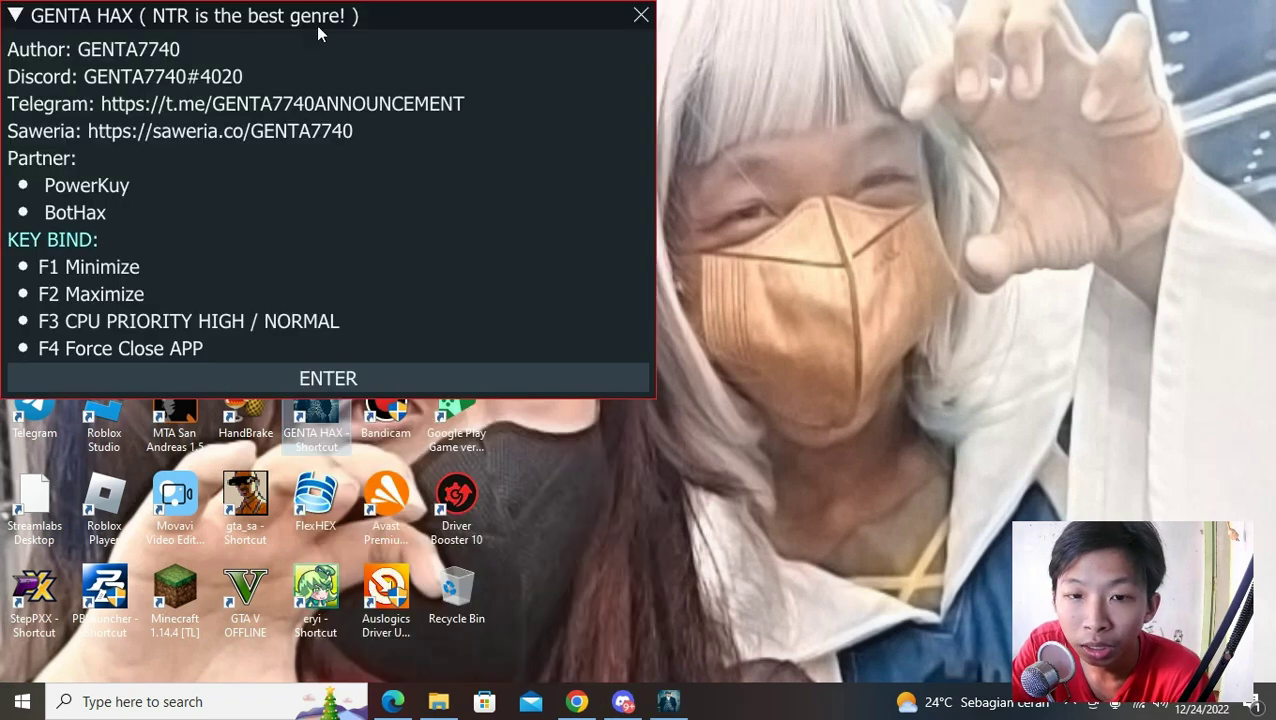
{"action": "left_click", "coordinate": [348, 390]}
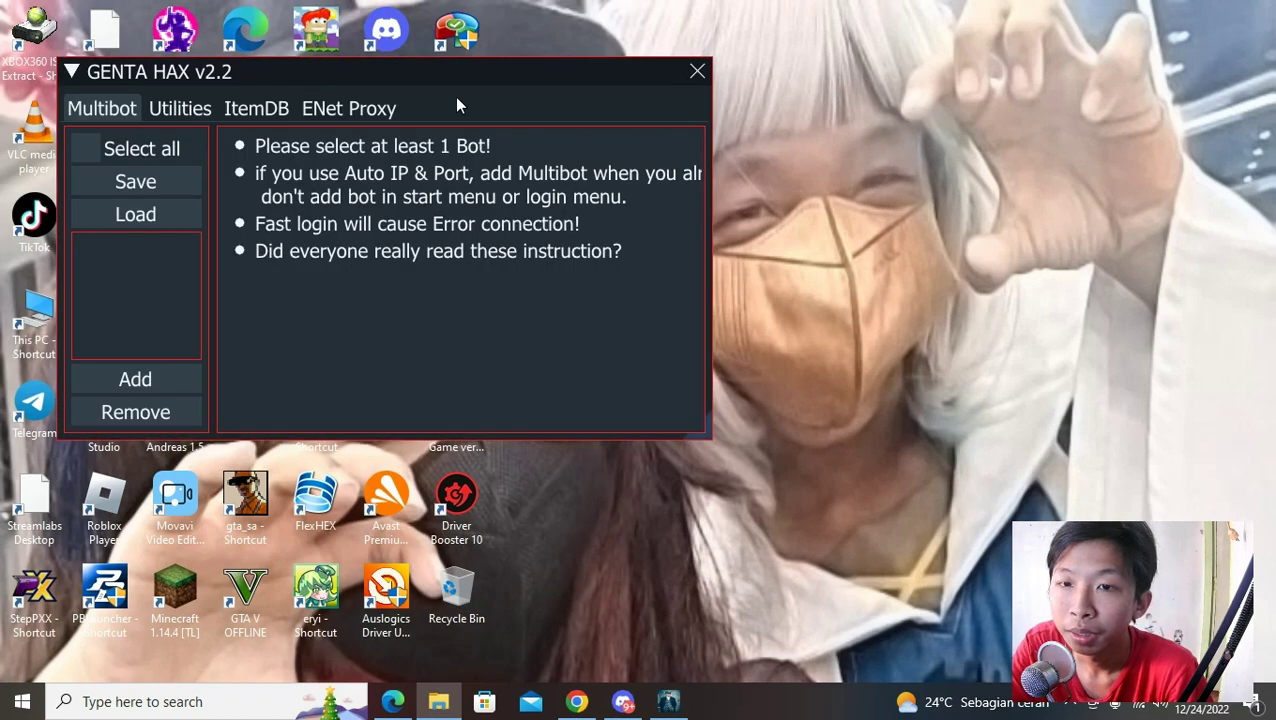
{"action": "left_click_drag", "start_coordinate": [455, 97], "coordinate": [803, 161]}
Enable Auto Captcha in the Utilities settings and activate its API Key field
{"action": "left_click", "coordinate": [548, 173]}
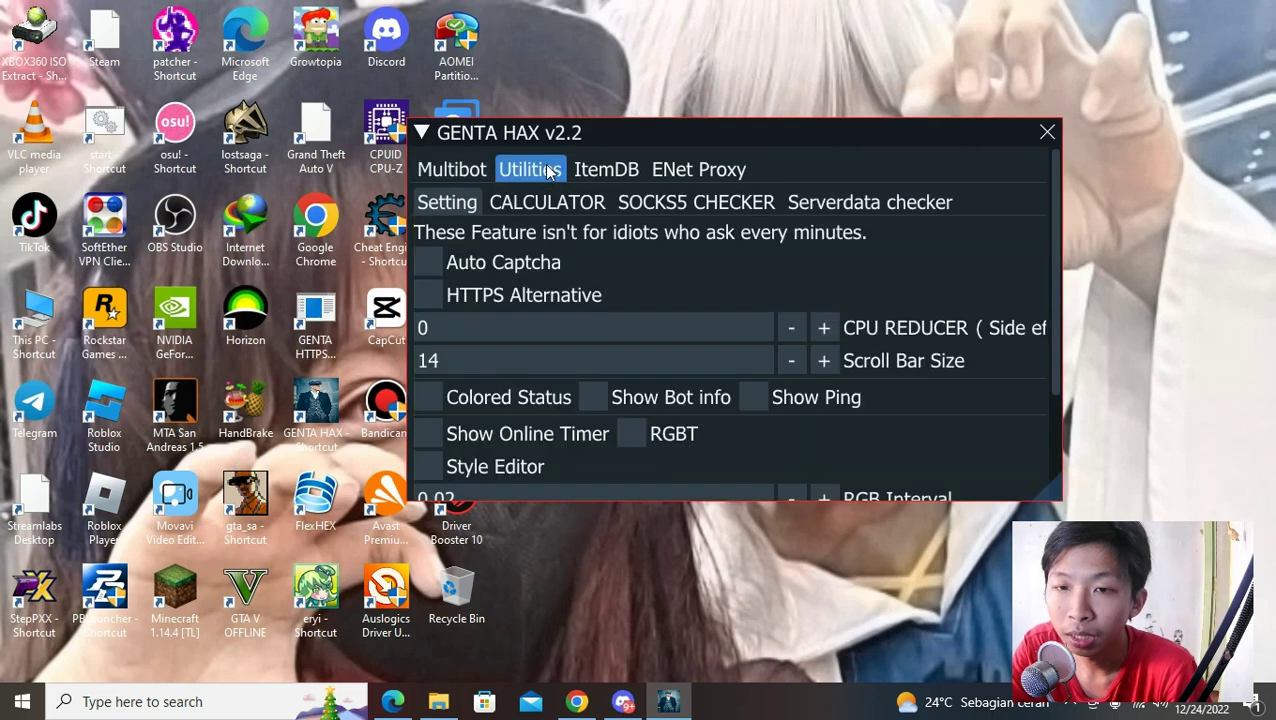
{"action": "left_click", "coordinate": [476, 266]}
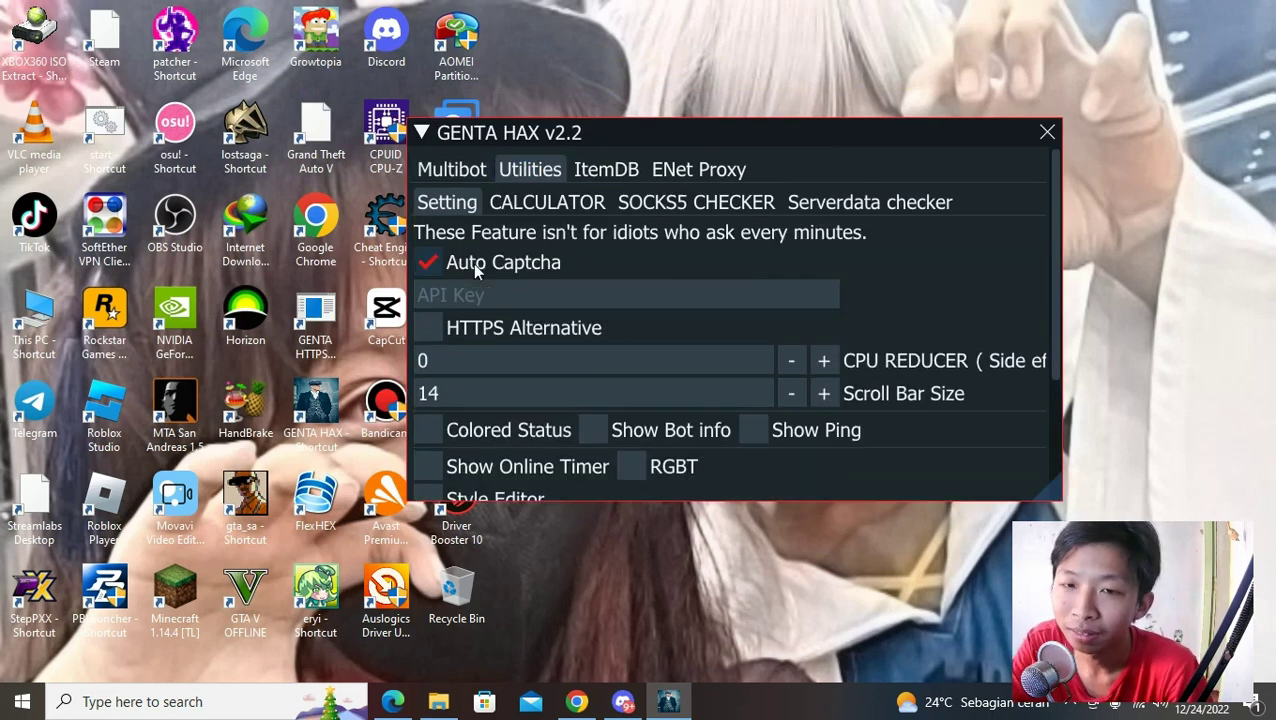
{"action": "left_click", "coordinate": [519, 297]}
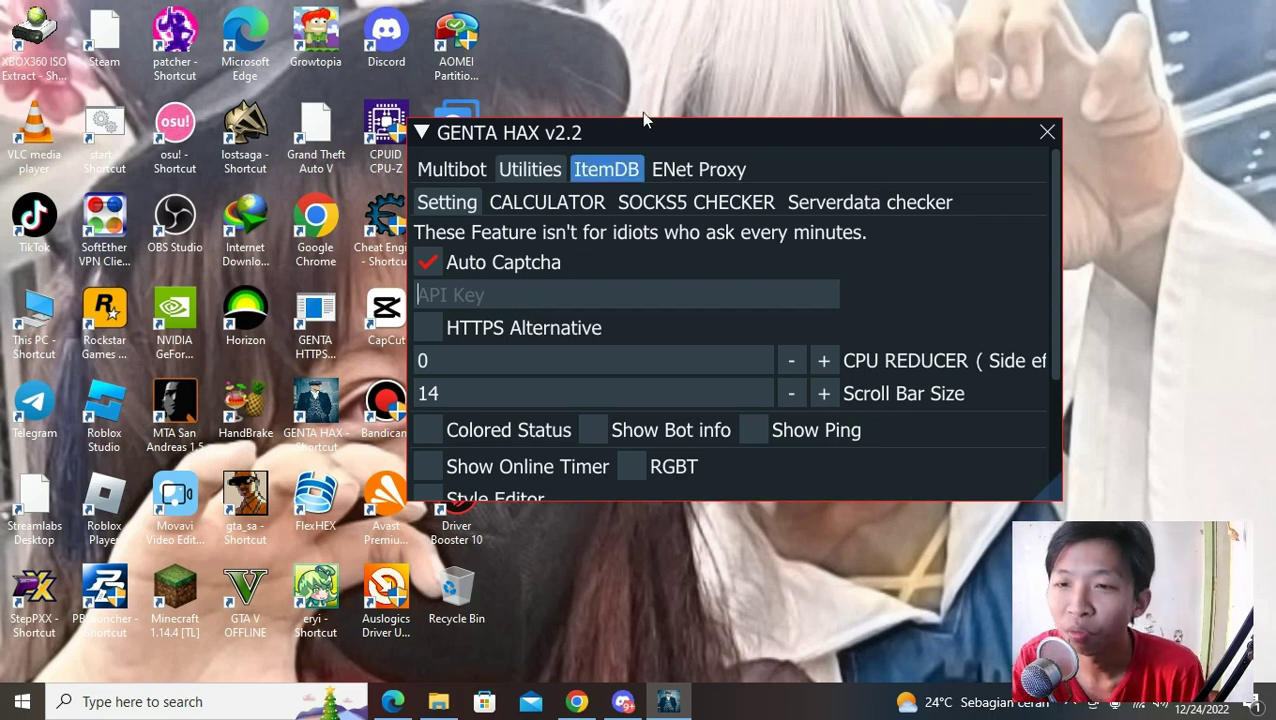
Look through the ENet Proxy utility page with the custom login data, then return to the Utilities settings
{"action": "left_click", "coordinate": [746, 173]}
{"action": "left_click", "coordinate": [882, 202]}
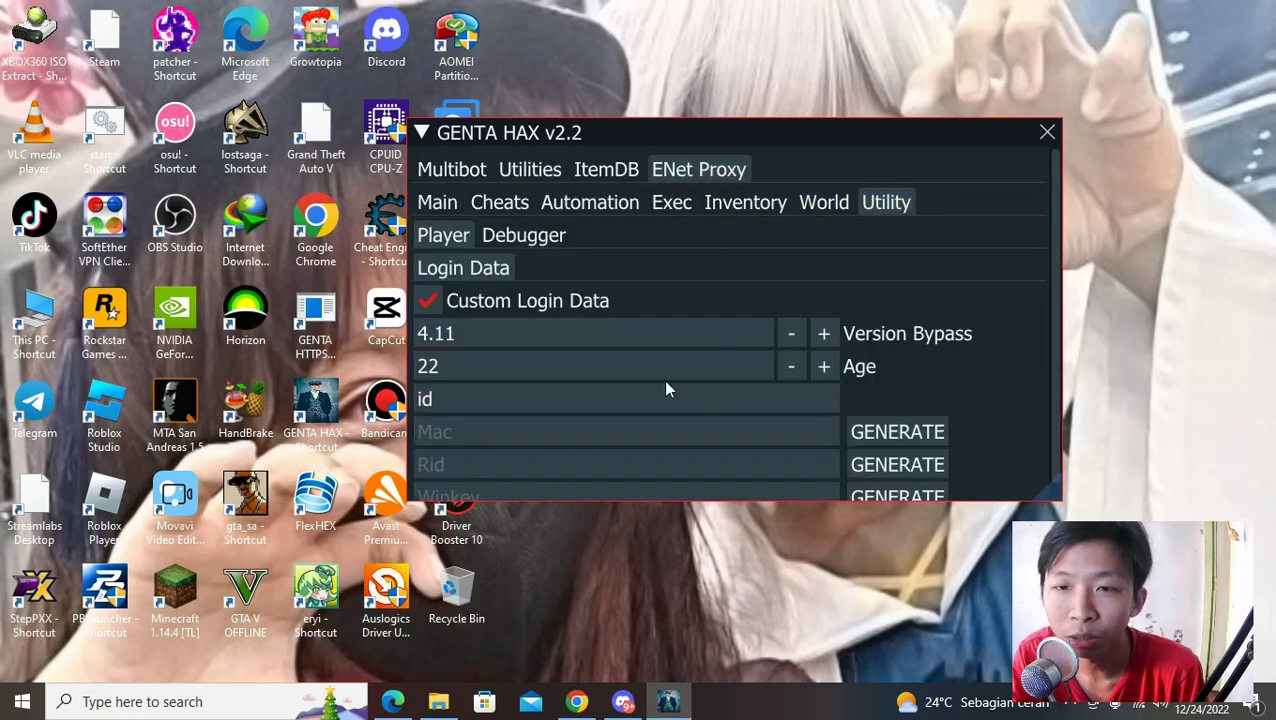
{"action": "left_click", "coordinate": [531, 170]}
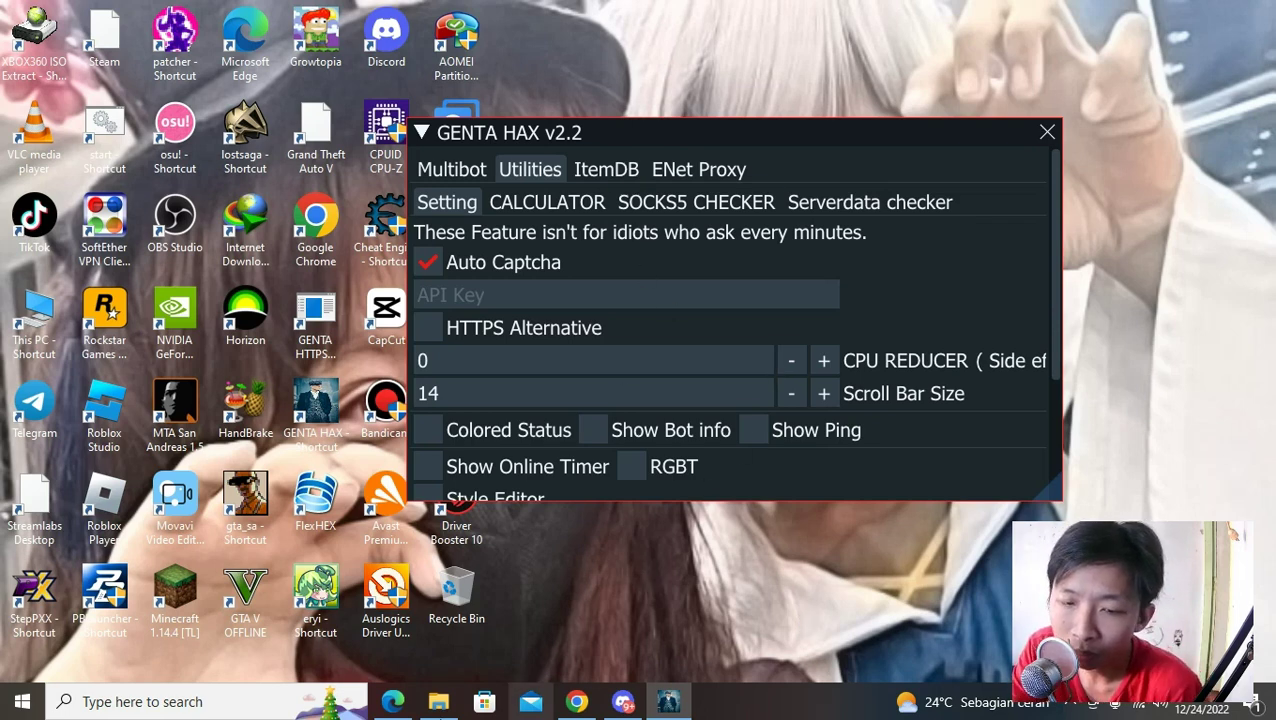
Switch to the SurferWallet site in Microsoft Edge and move the GENTA HAX window aside, collapsed to its title bar
{"action": "mouse_move", "coordinate": [405, 706]}
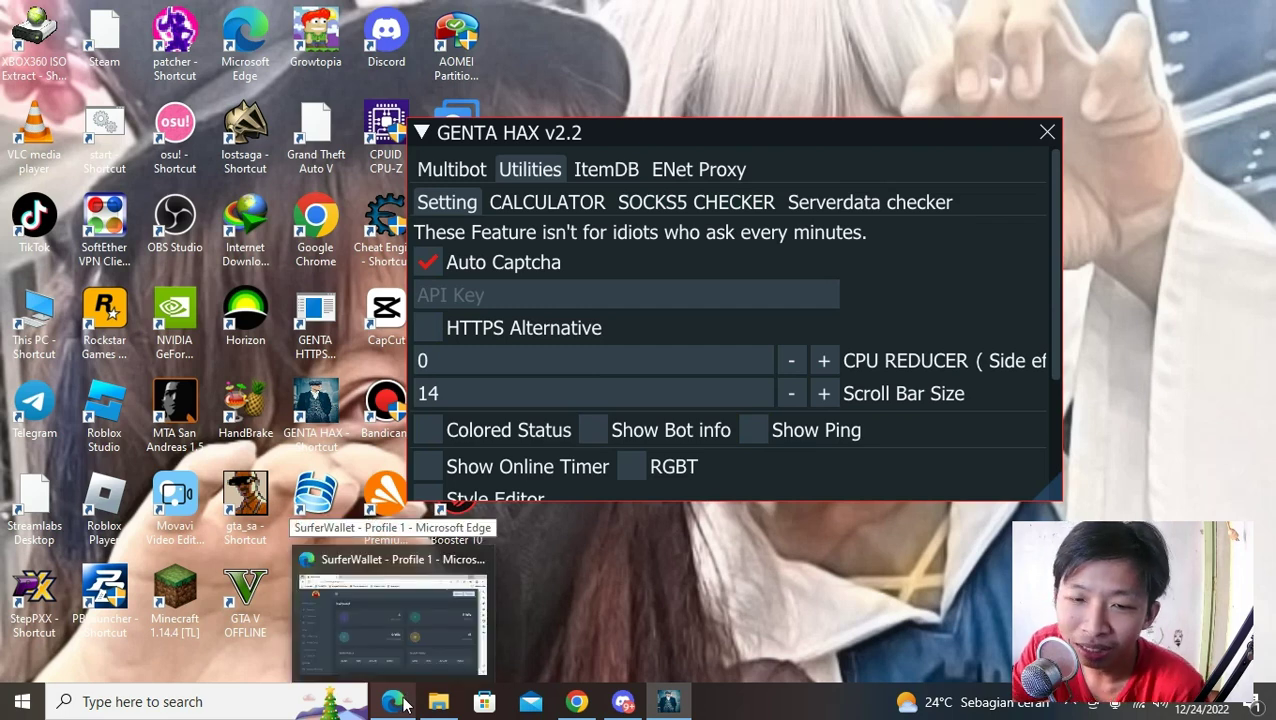
{"action": "left_click", "coordinate": [400, 595]}
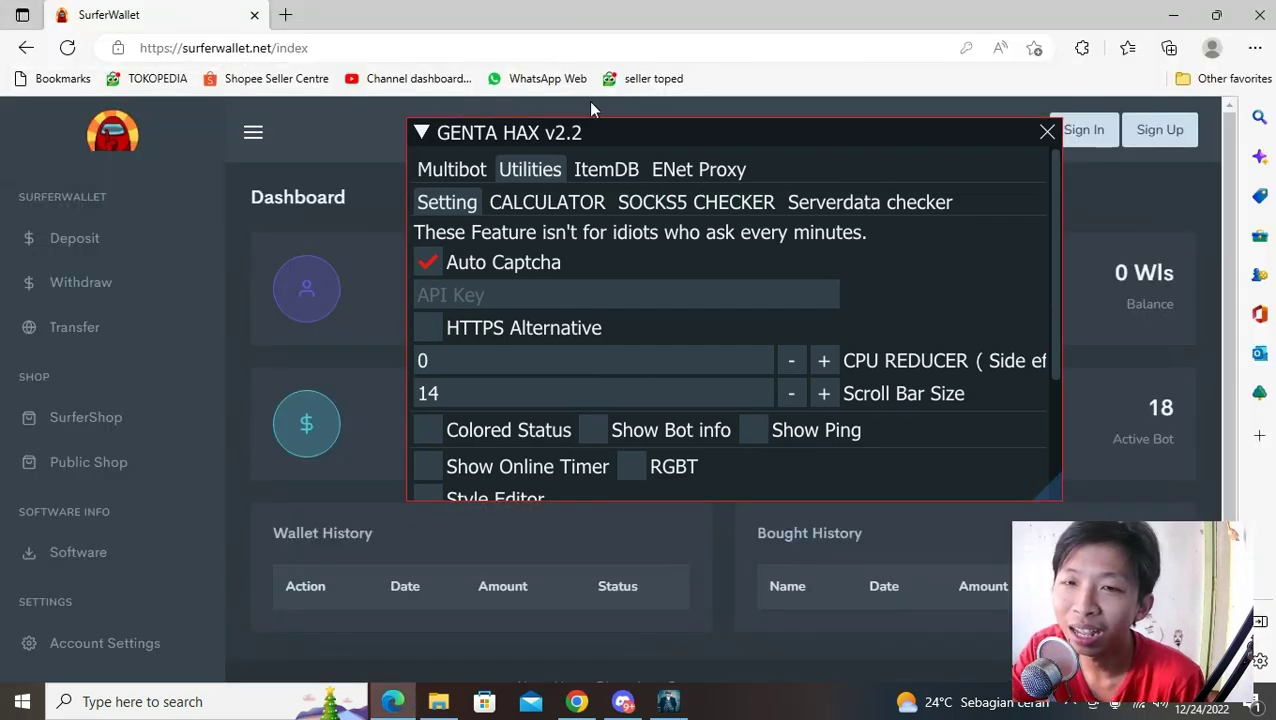
{"action": "left_click_drag", "start_coordinate": [940, 110], "coordinate": [968, 40]}
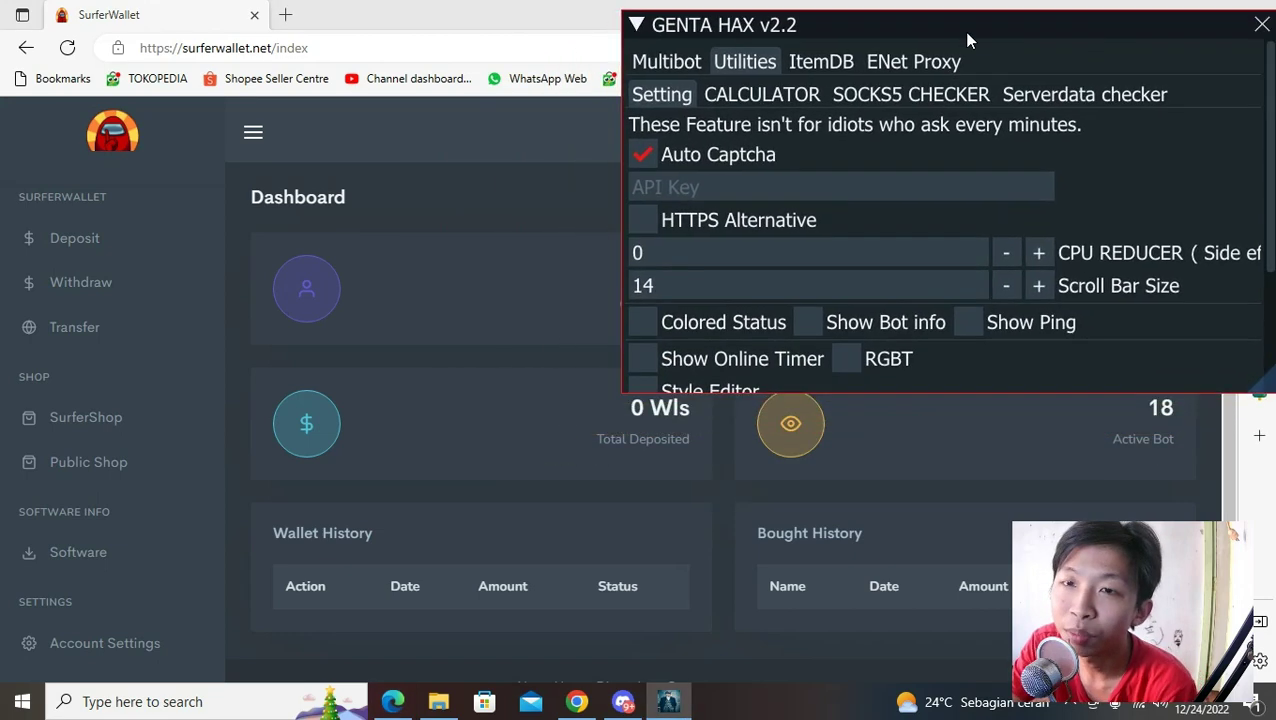
{"action": "left_click", "coordinate": [638, 25]}
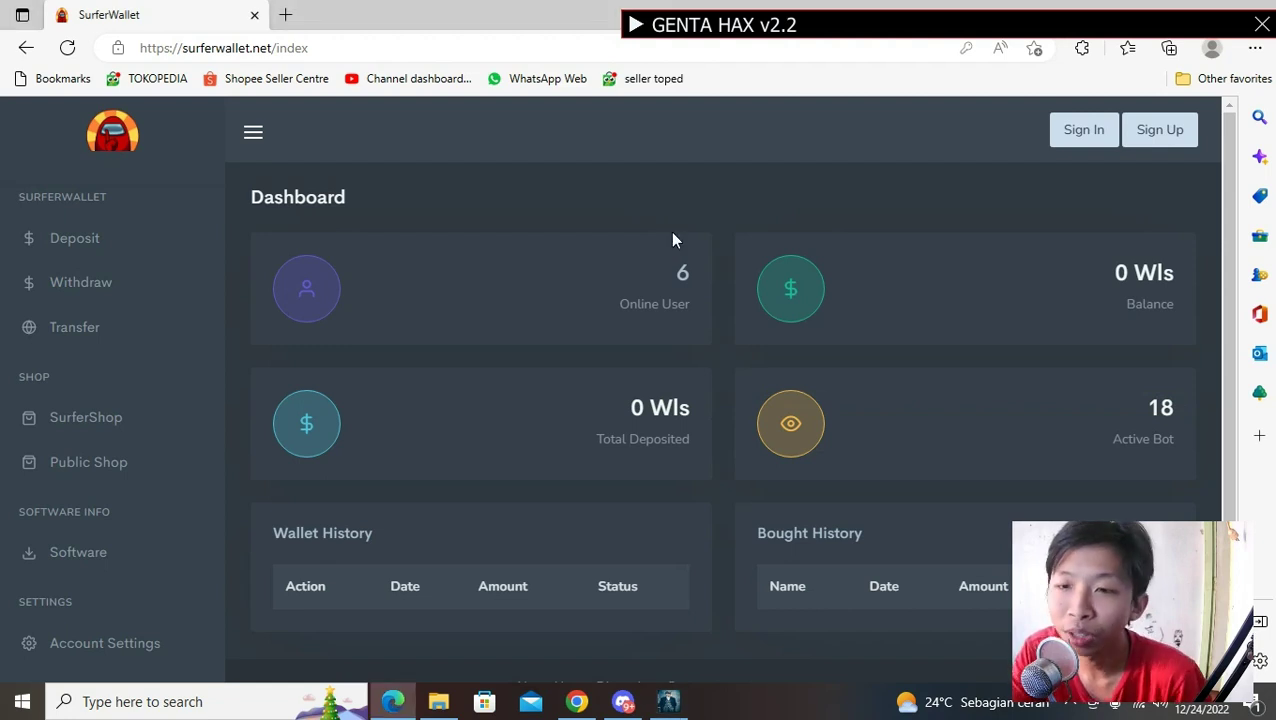
{"action": "scroll", "coordinate": [700, 300], "scroll_direction": "down", "scroll_amount": 1}
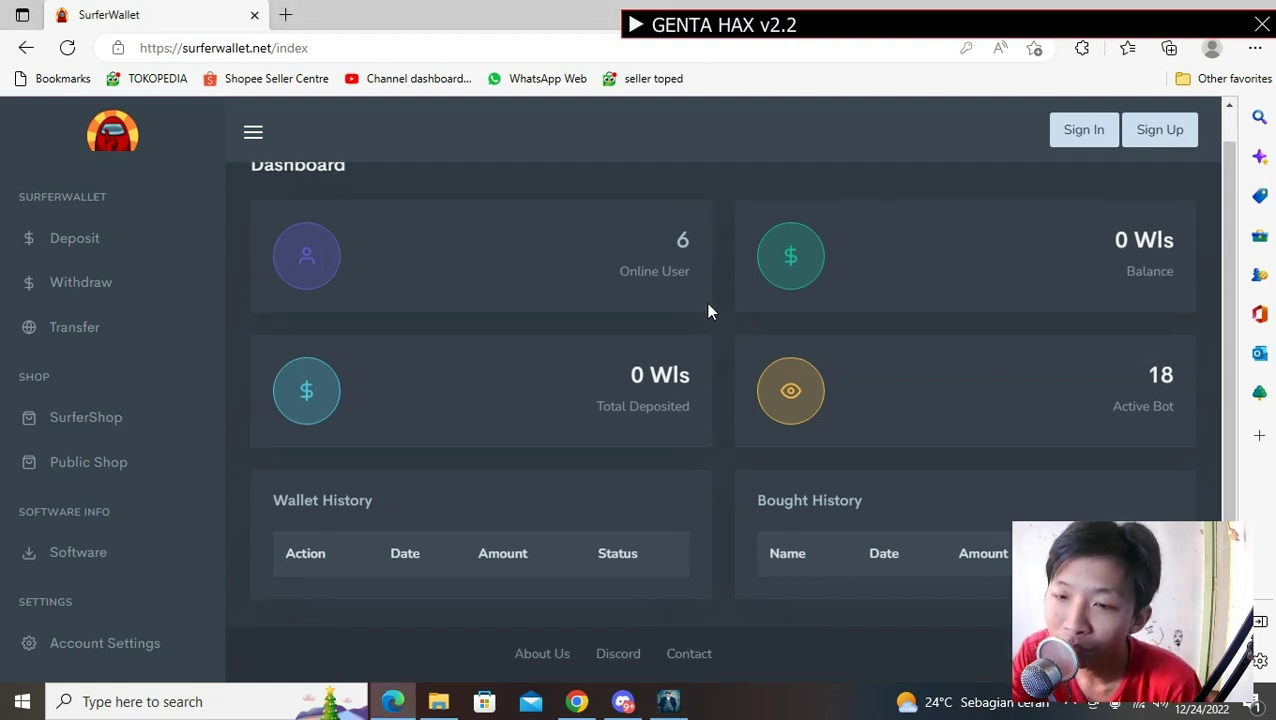
Open SurferShop and examine its product listings, including SurferBot Proxy and Captcha Solver API
{"action": "left_click", "coordinate": [118, 419]}
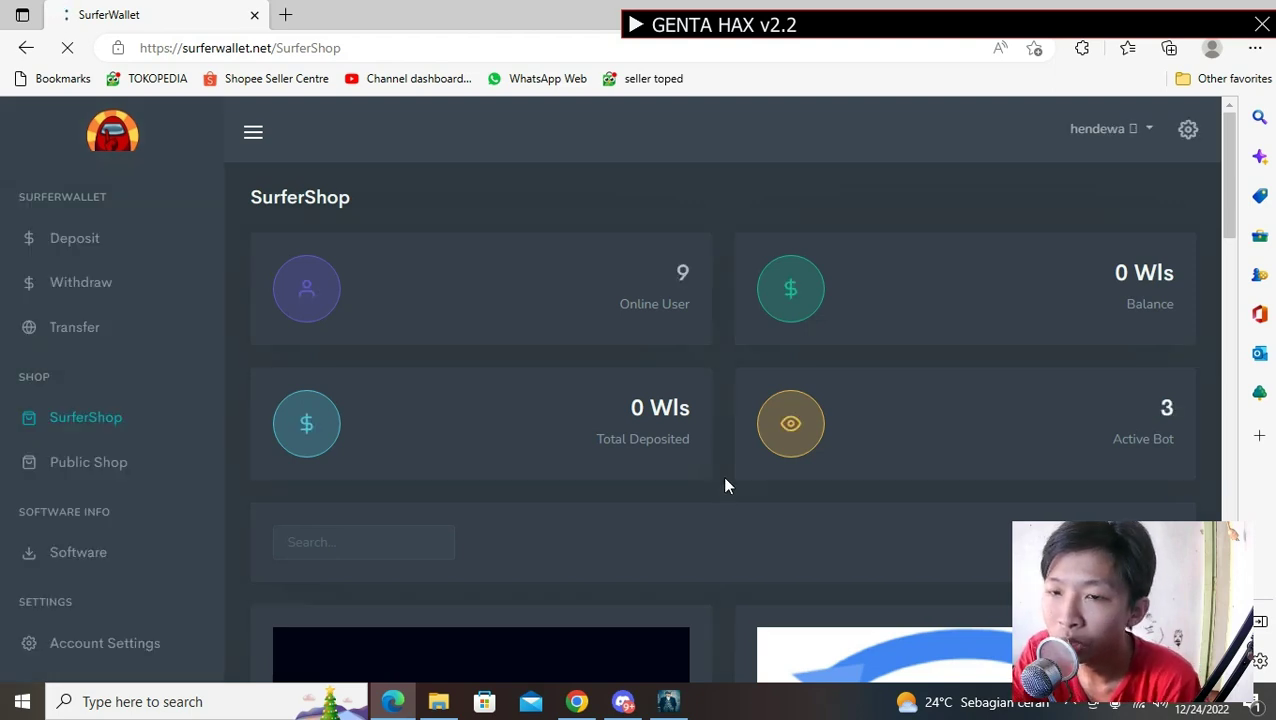
{"action": "scroll", "coordinate": [737, 434], "scroll_direction": "down", "scroll_amount": 2}
{"action": "scroll", "coordinate": [732, 361], "scroll_direction": "up", "scroll_amount": 2}
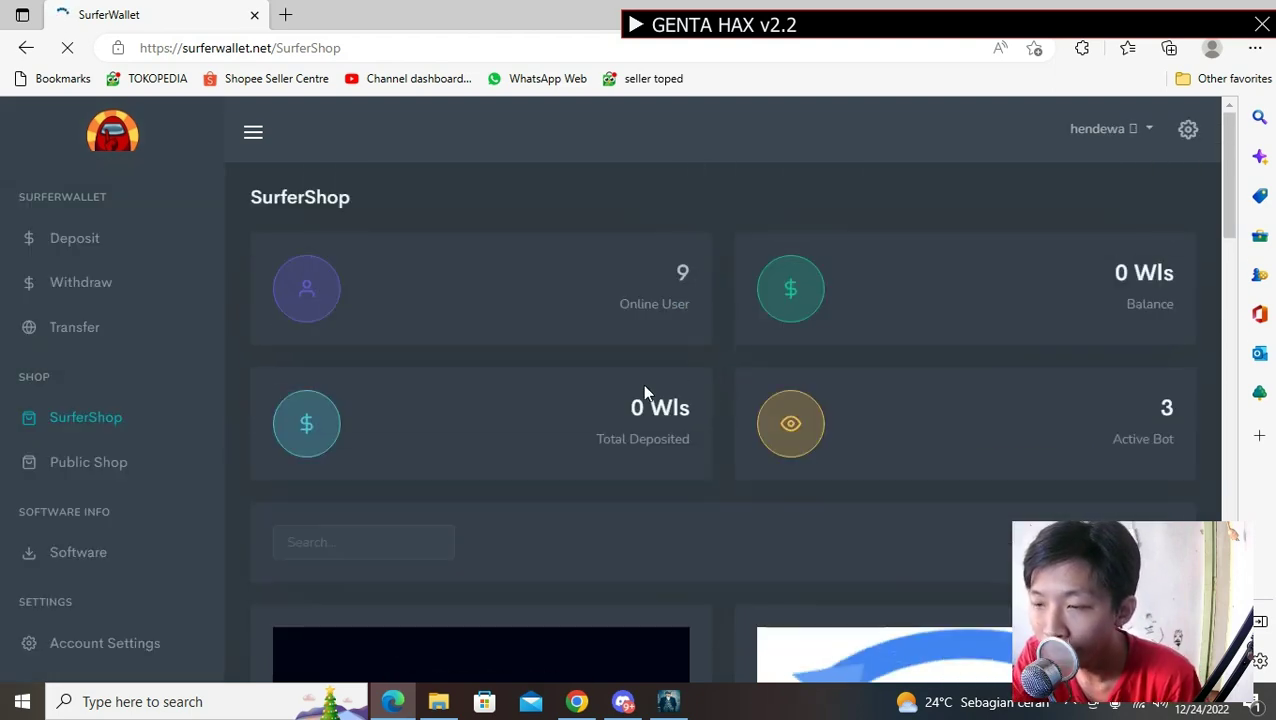
{"action": "scroll", "coordinate": [838, 400], "scroll_direction": "down", "scroll_amount": 6}
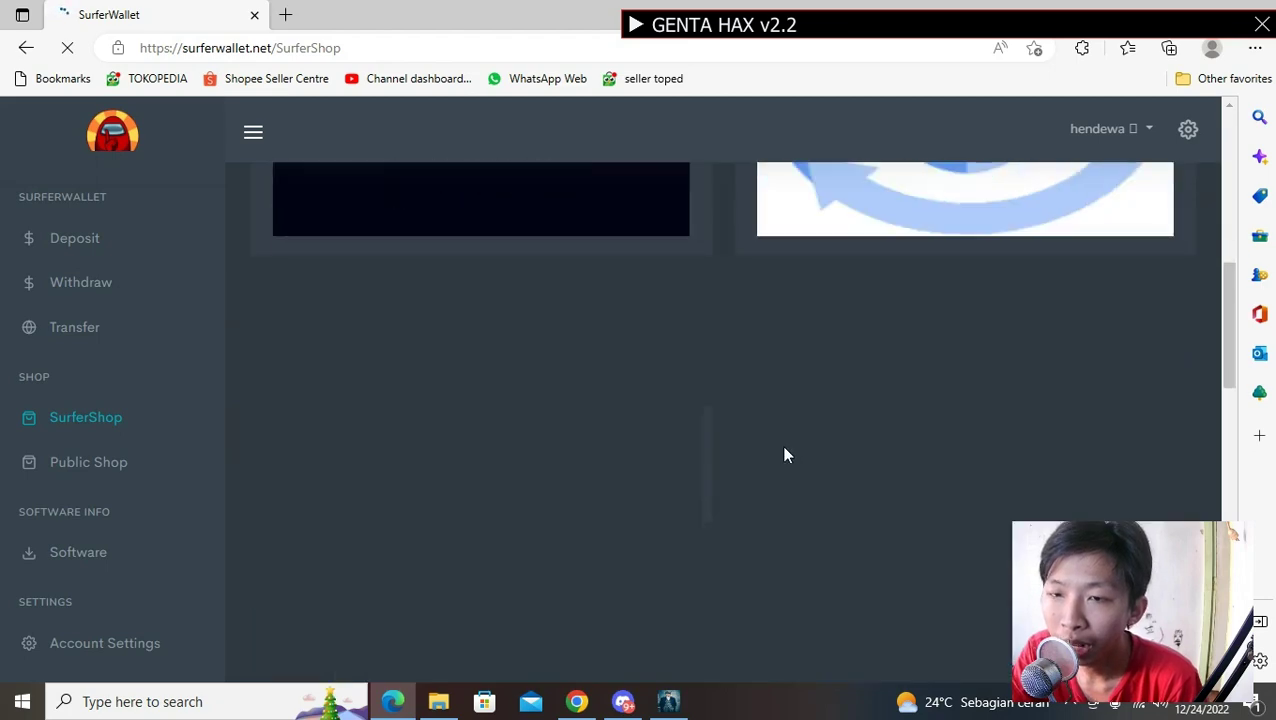
{"action": "scroll", "coordinate": [786, 453], "scroll_direction": "up", "scroll_amount": 3}
{"action": "scroll", "coordinate": [775, 460], "scroll_direction": "up", "scroll_amount": 3}
{"action": "scroll", "coordinate": [735, 403], "scroll_direction": "up", "scroll_amount": 2}
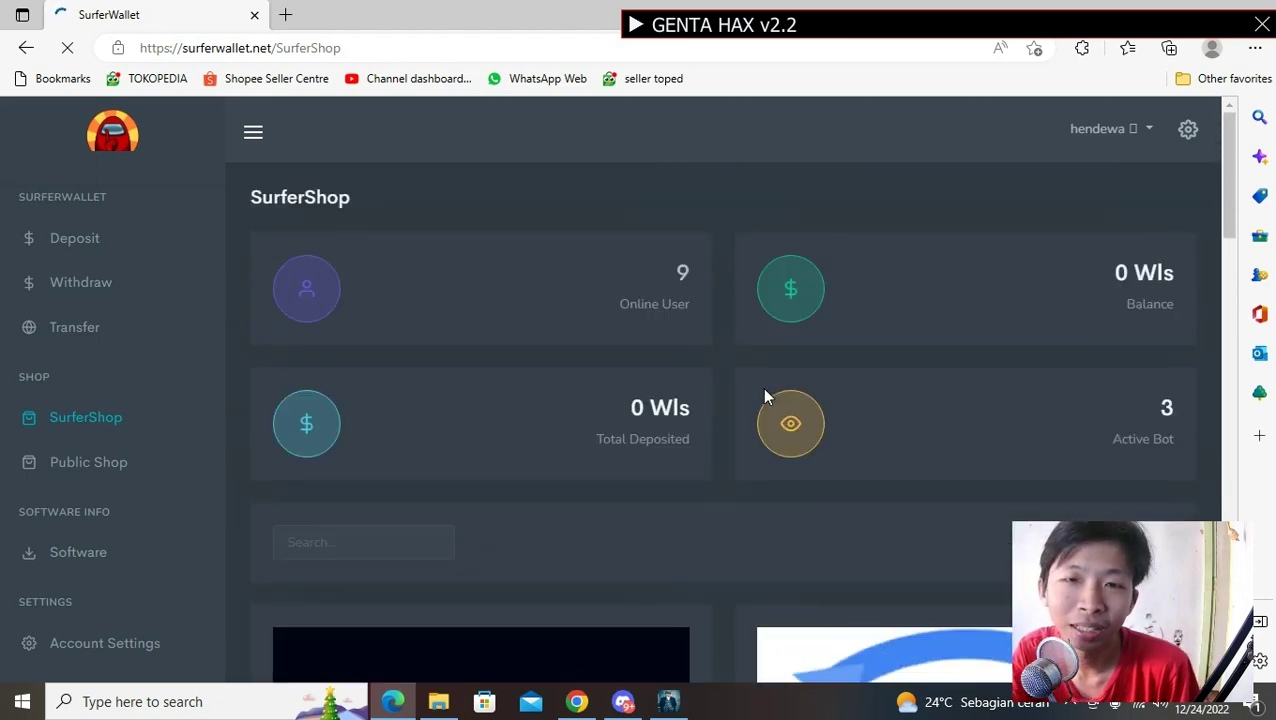
{"action": "scroll", "coordinate": [716, 449], "scroll_direction": "down", "scroll_amount": 8}
{"action": "scroll", "coordinate": [716, 445], "scroll_direction": "up", "scroll_amount": 8}
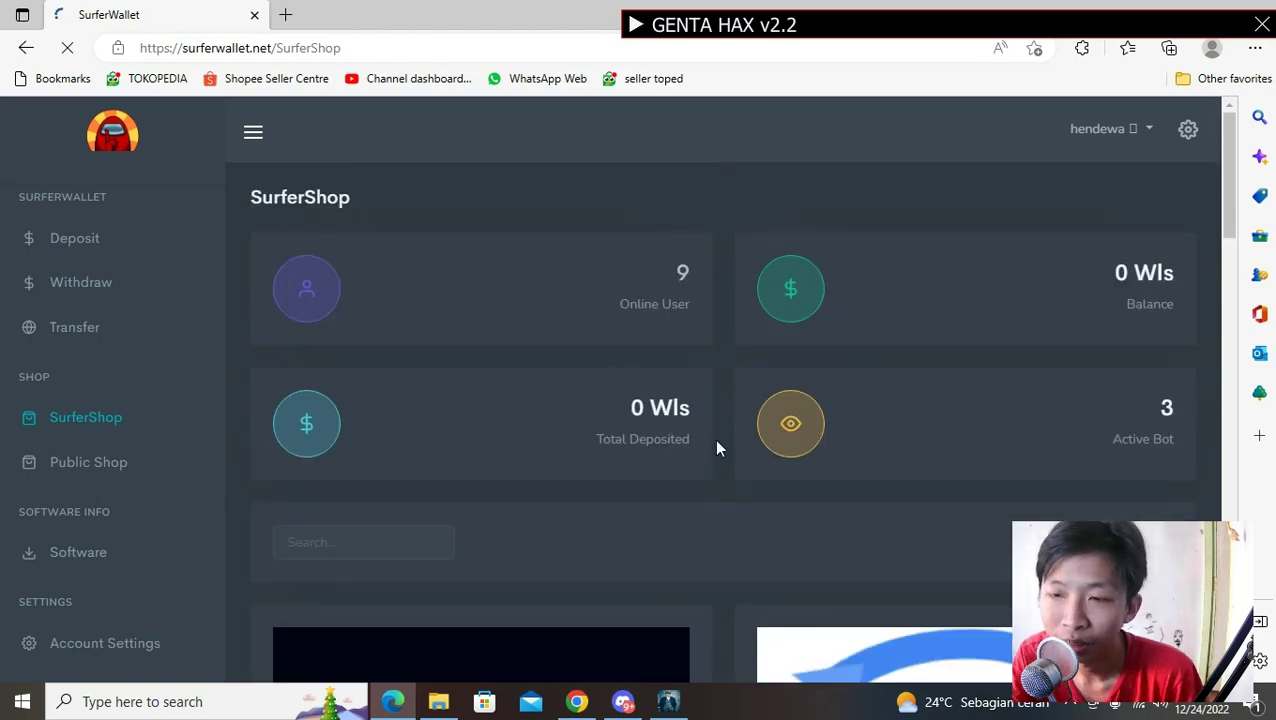
{"action": "scroll", "coordinate": [716, 447], "scroll_direction": "down", "scroll_amount": 6}
{"action": "scroll", "coordinate": [718, 490], "scroll_direction": "up", "scroll_amount": 3}
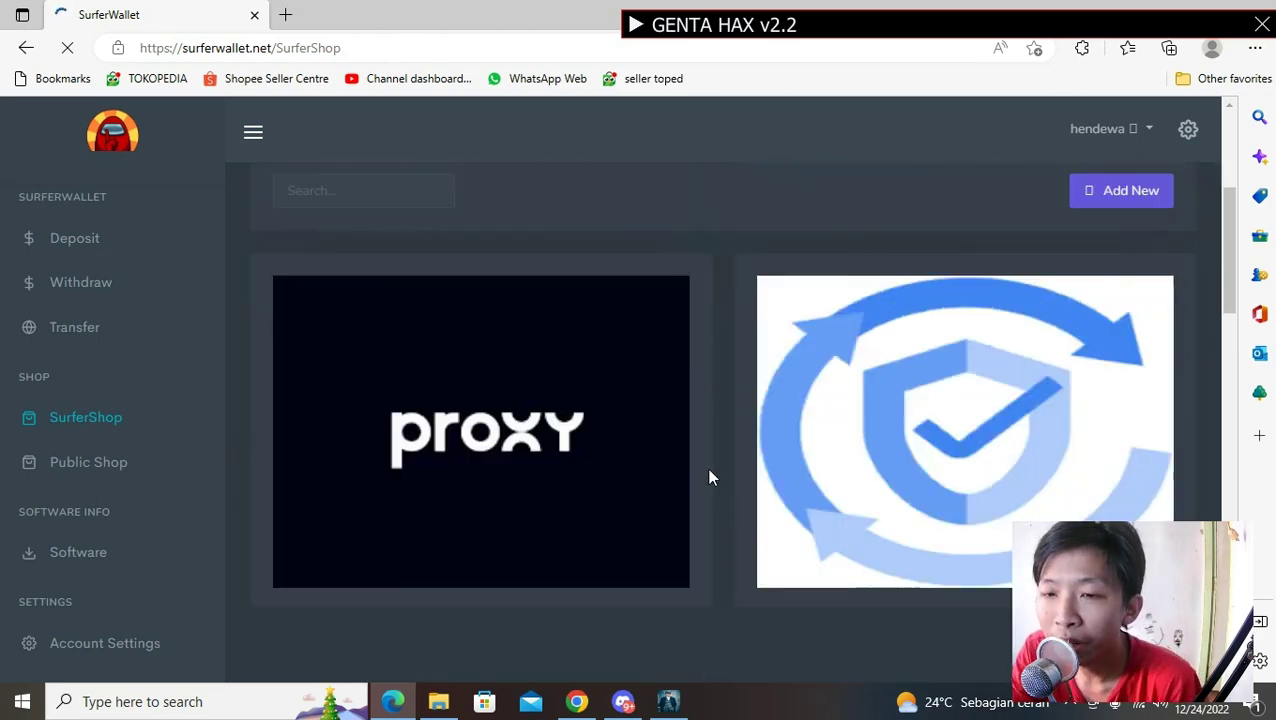
{"action": "scroll", "coordinate": [708, 479], "scroll_direction": "up", "scroll_amount": 3}
{"action": "scroll", "coordinate": [710, 476], "scroll_direction": "down", "scroll_amount": 7}
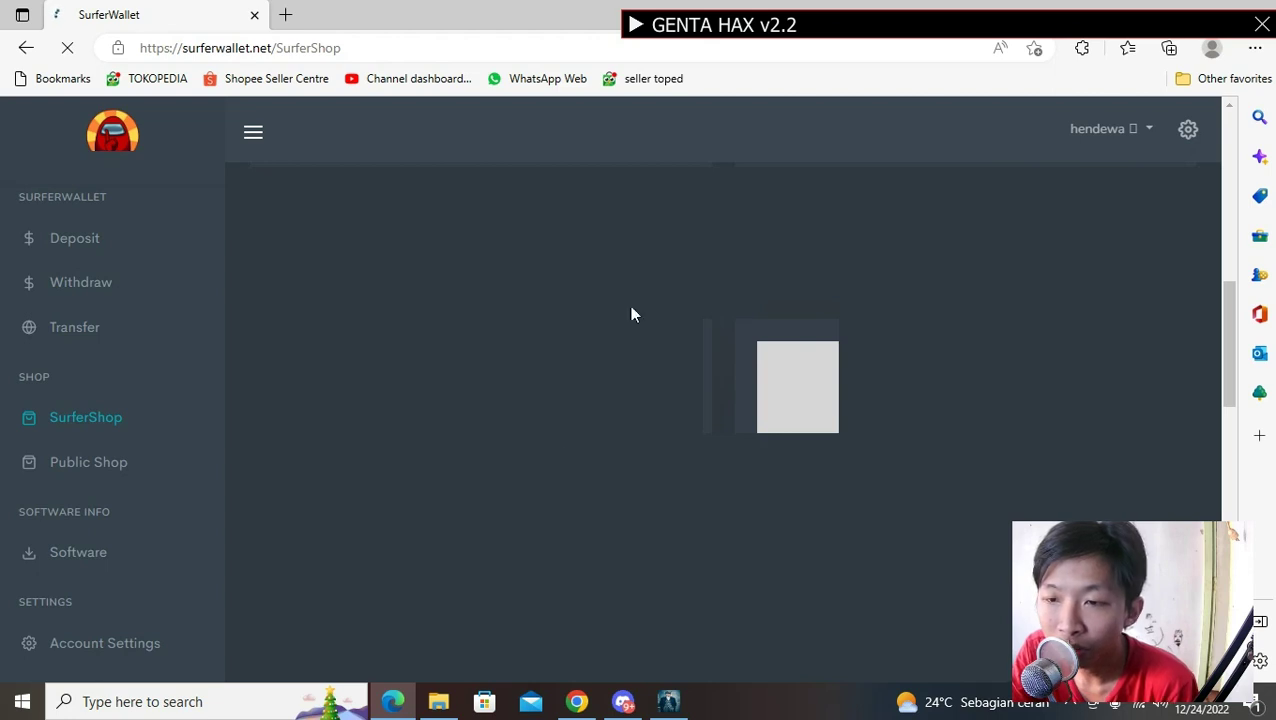
{"action": "scroll", "coordinate": [790, 440], "scroll_direction": "up", "scroll_amount": 3}
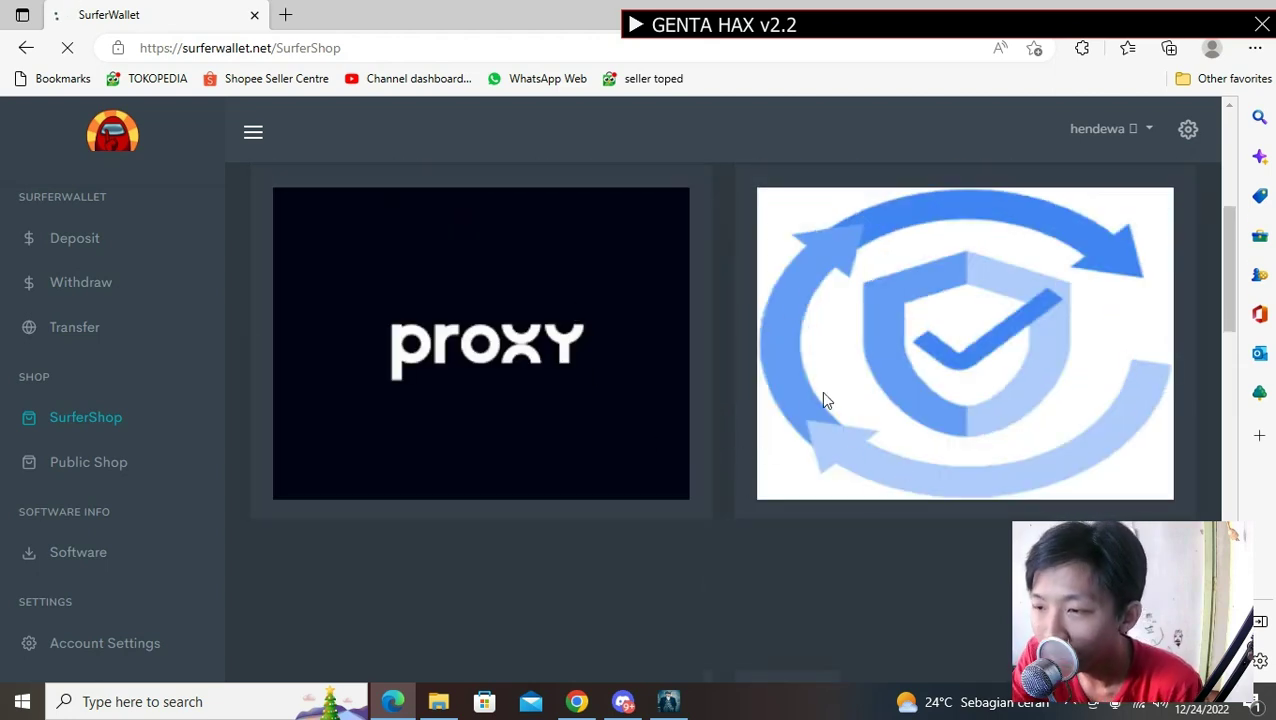
{"action": "scroll", "coordinate": [774, 433], "scroll_direction": "down", "scroll_amount": 5}
{"action": "scroll", "coordinate": [729, 462], "scroll_direction": "up", "scroll_amount": 10}
{"action": "scroll", "coordinate": [736, 468], "scroll_direction": "down", "scroll_amount": 4}
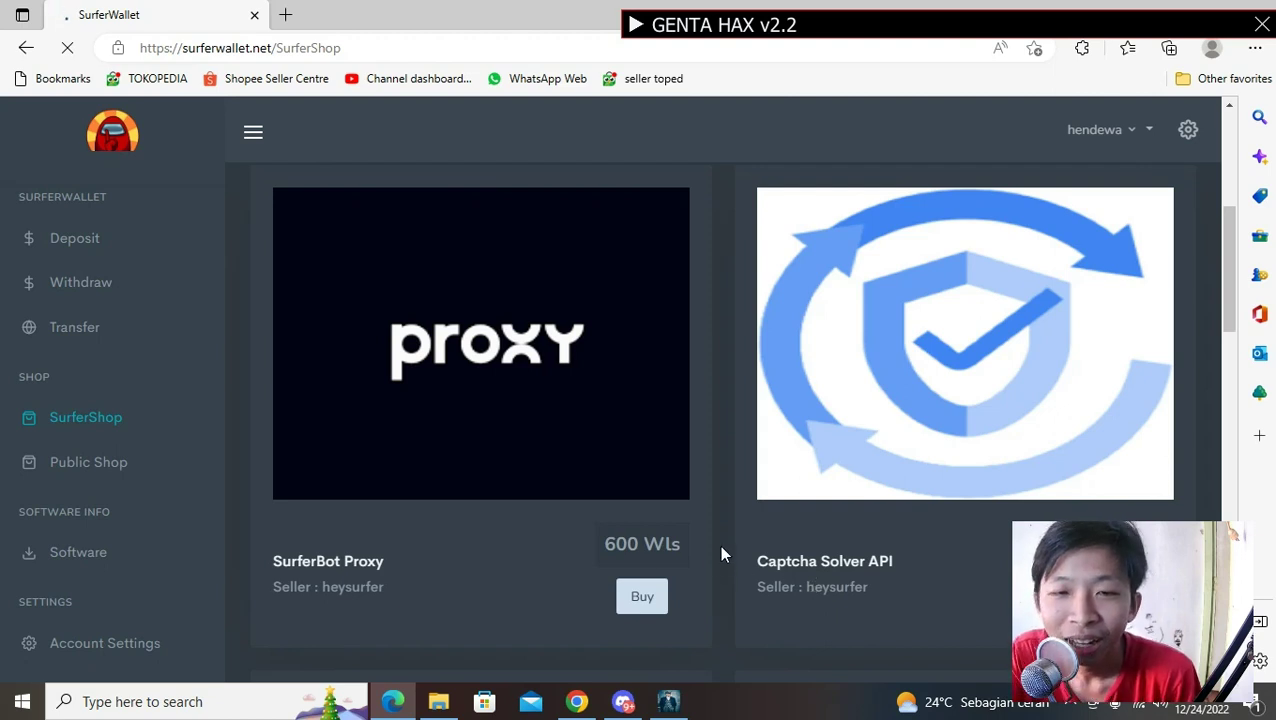
{"action": "scroll", "coordinate": [721, 553], "scroll_direction": "up", "scroll_amount": 5}
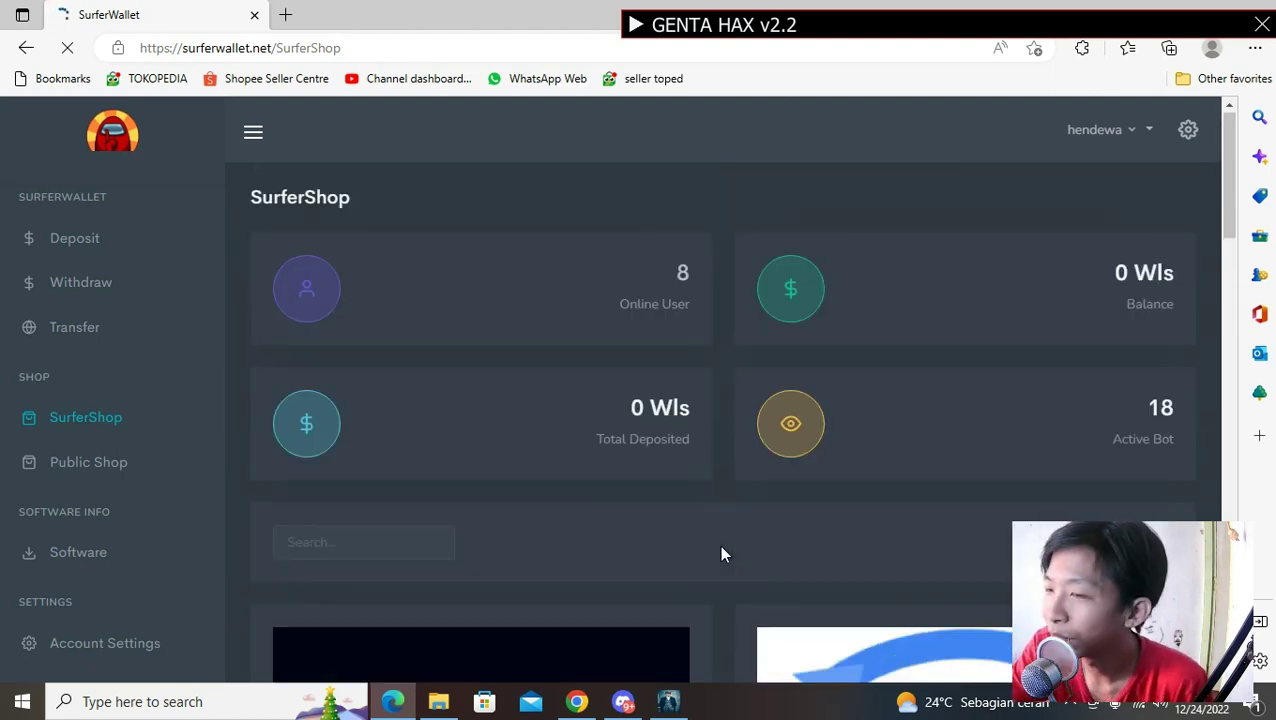
{"action": "scroll", "coordinate": [721, 553], "scroll_direction": "down", "scroll_amount": 2}
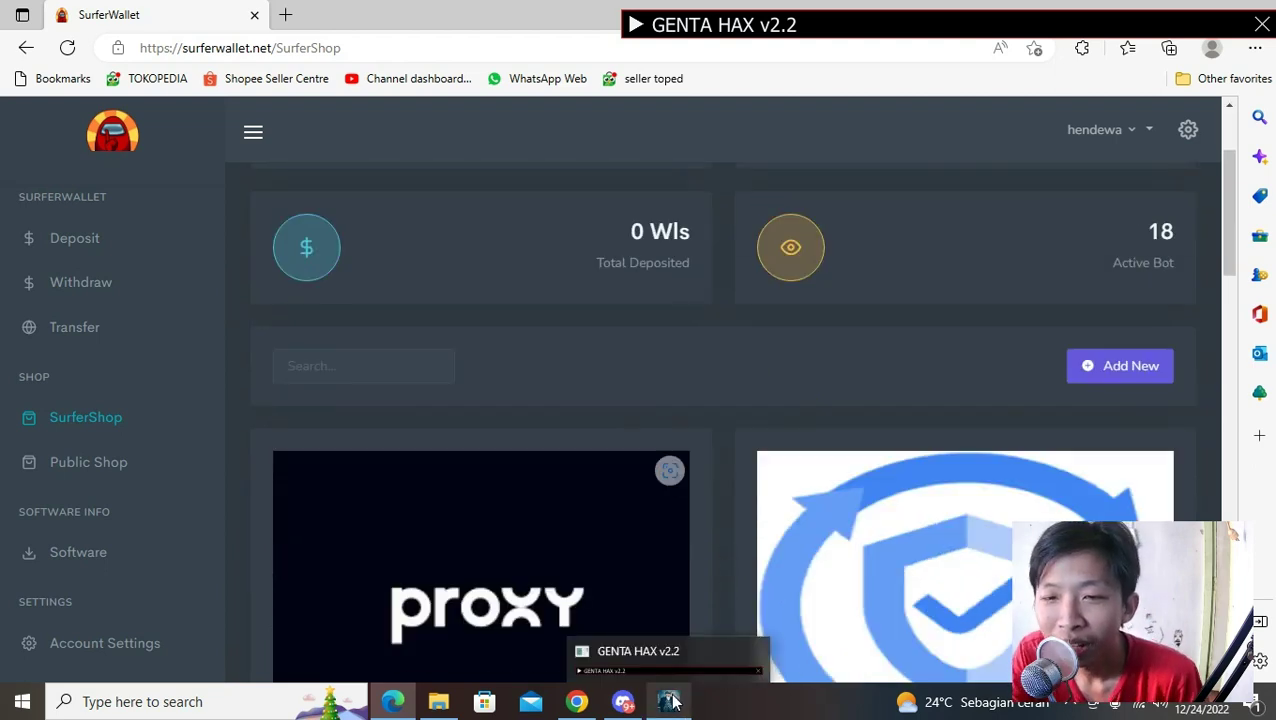
Expand the GENTA HAX window again and disable Auto Captcha in the Utilities settings
{"action": "left_click", "coordinate": [660, 655]}
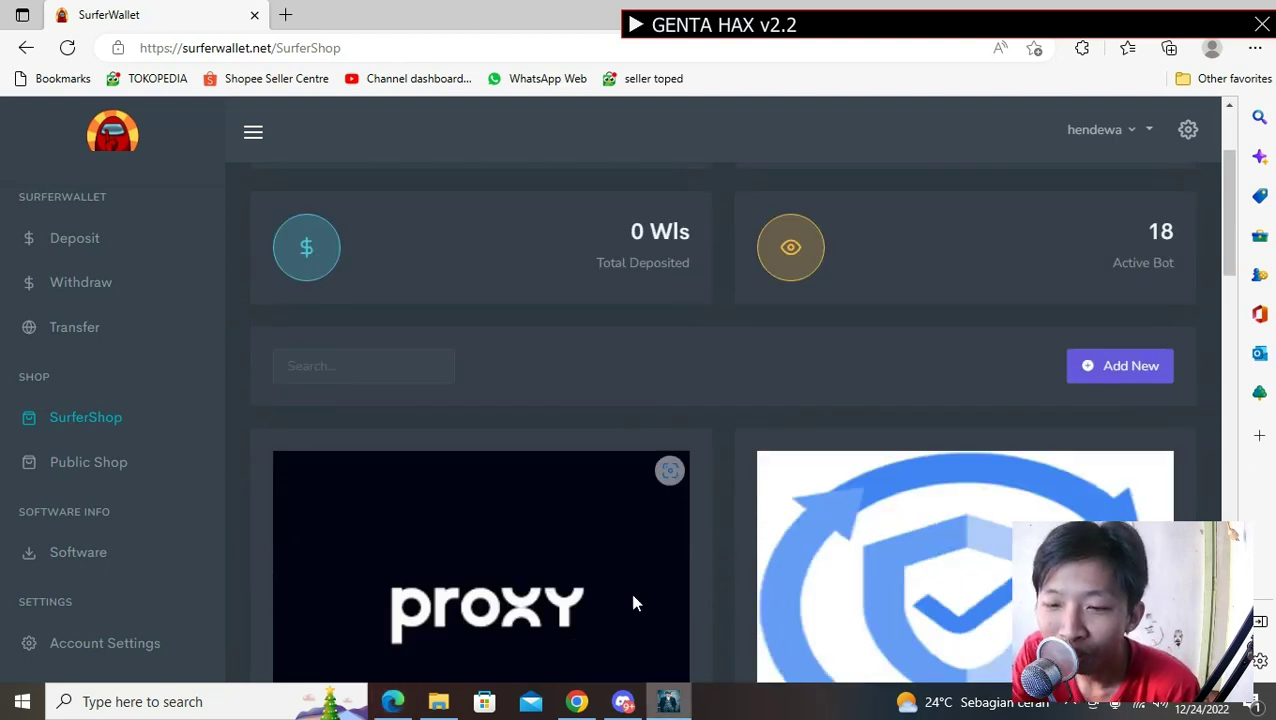
{"action": "left_click", "coordinate": [632, 25]}
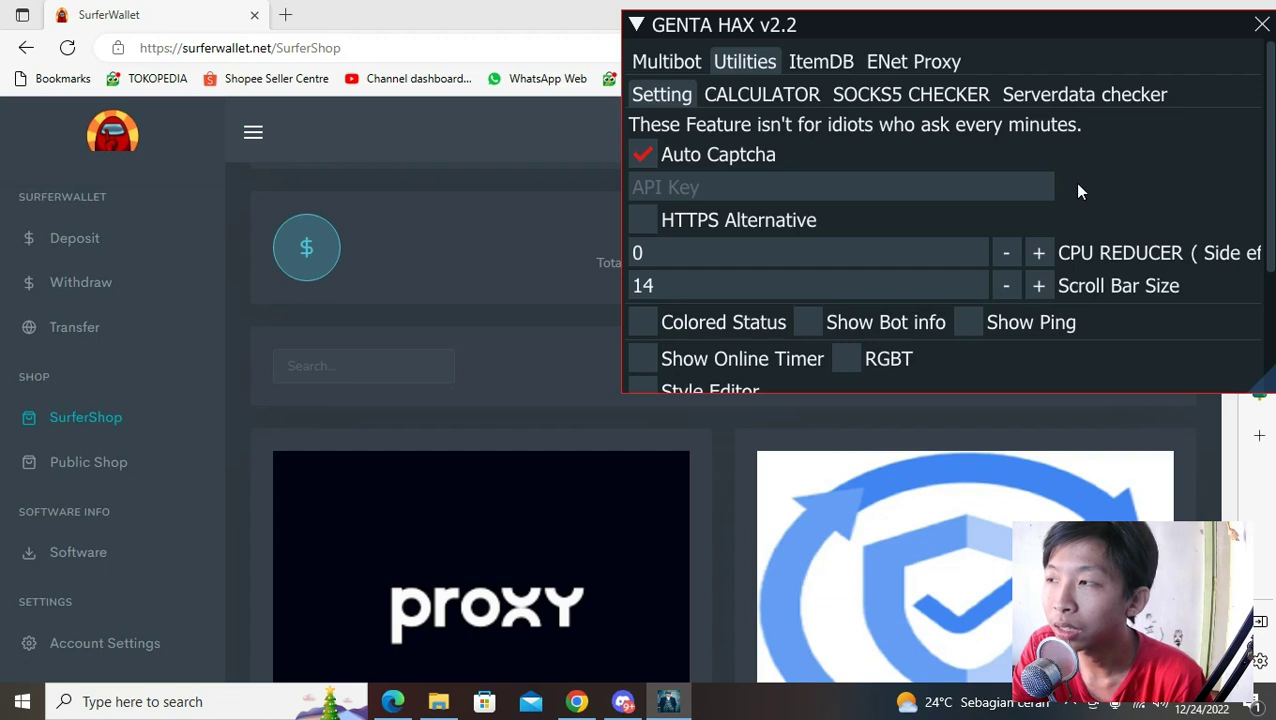
{"action": "left_click", "coordinate": [735, 155]}
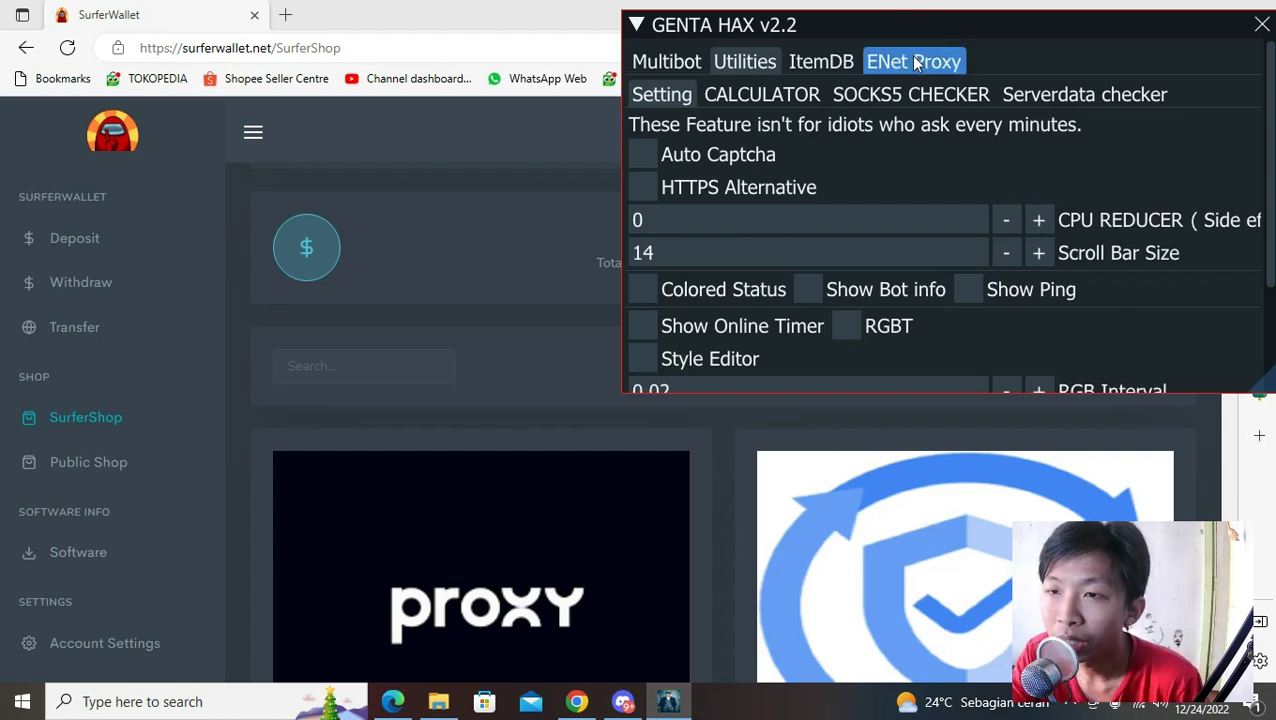
Compare the ENet Proxy utility page with the Utilities settings, then collapse the GENTA HAX window
{"action": "left_click", "coordinate": [738, 63]}
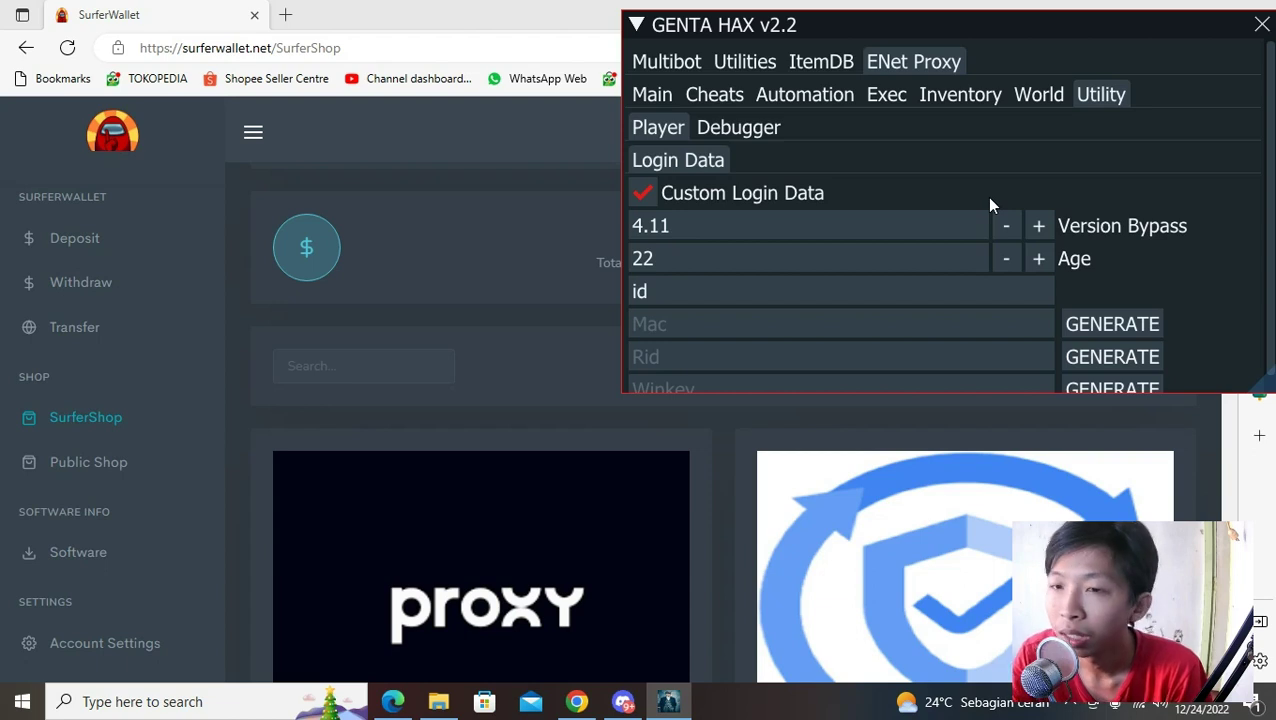
{"action": "left_click", "coordinate": [748, 62]}
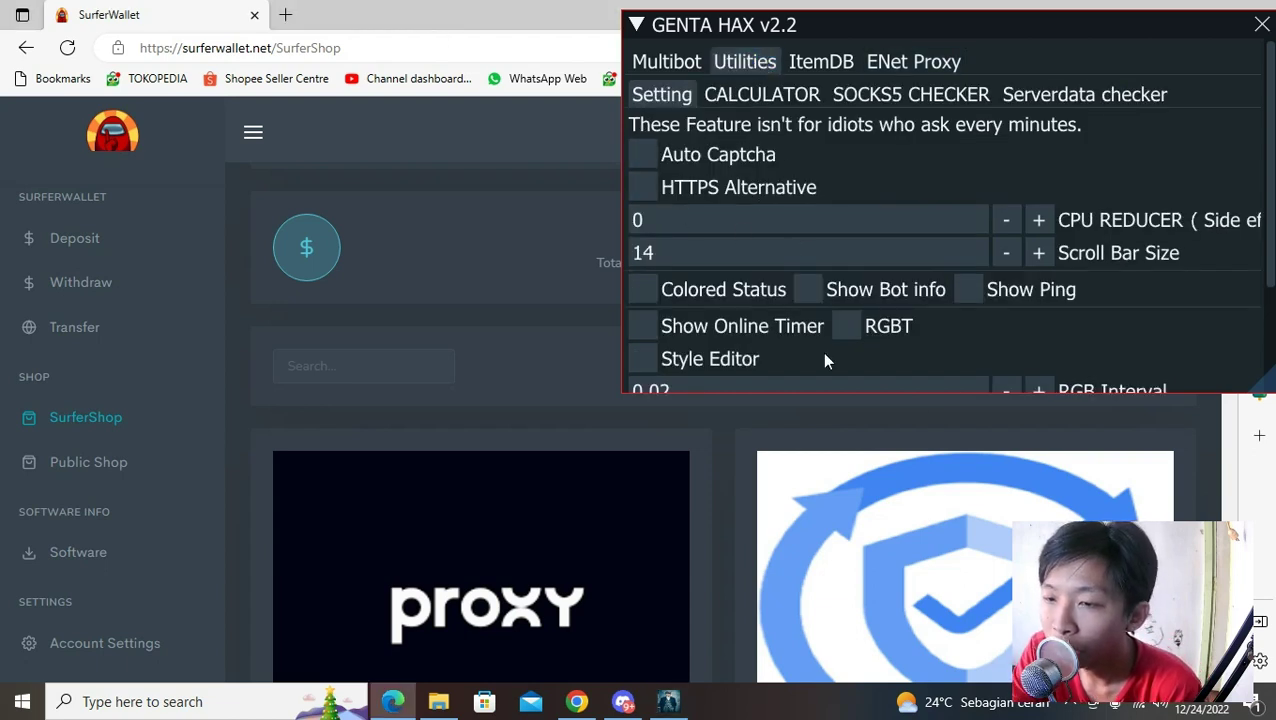
{"action": "left_click", "coordinate": [635, 25]}
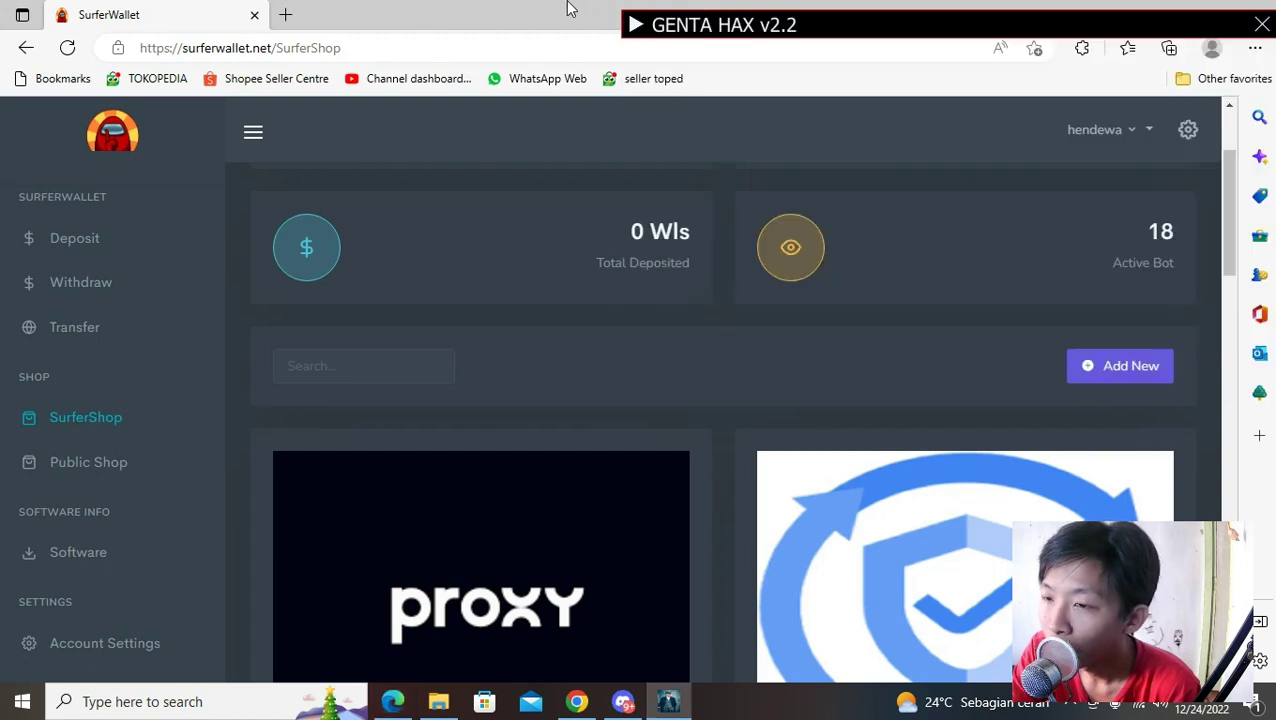
Open a SurferWallet deposit request and enter the account's GrowID
{"action": "scroll", "coordinate": [808, 272], "scroll_direction": "down", "scroll_amount": 3}
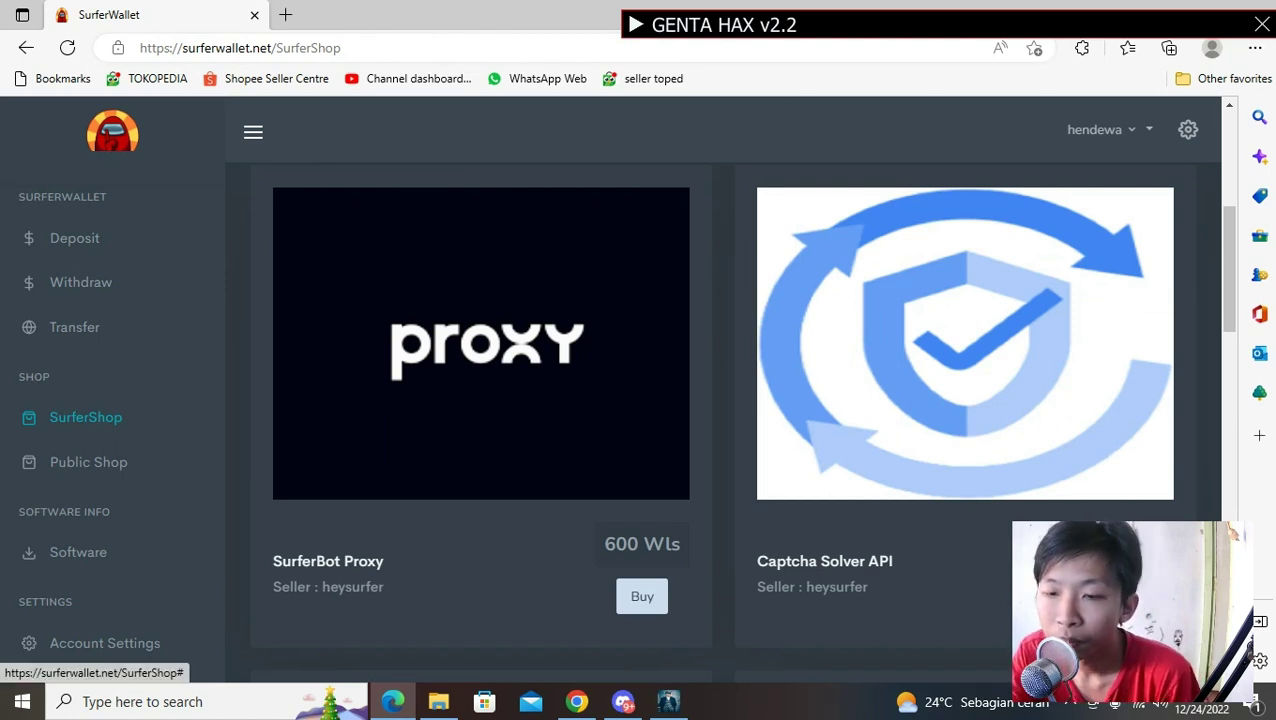
{"action": "left_click", "coordinate": [110, 237]}
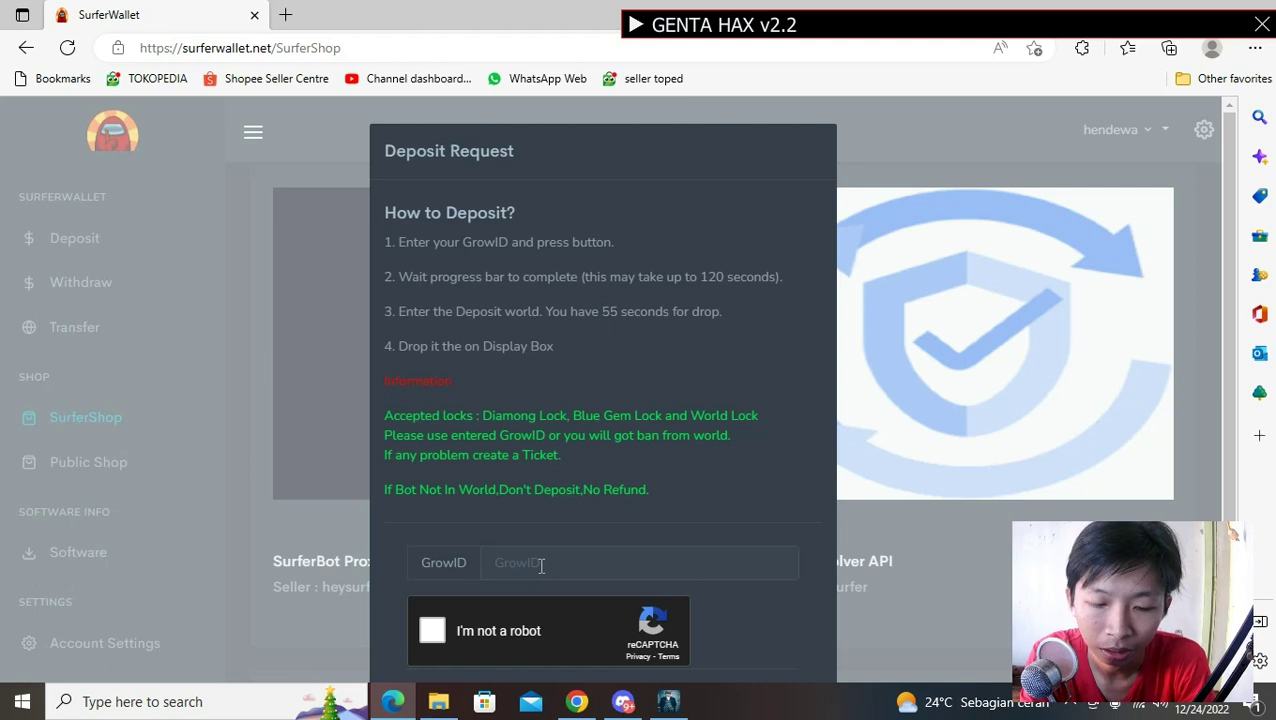
{"action": "type", "text": "gintanglalalal"}
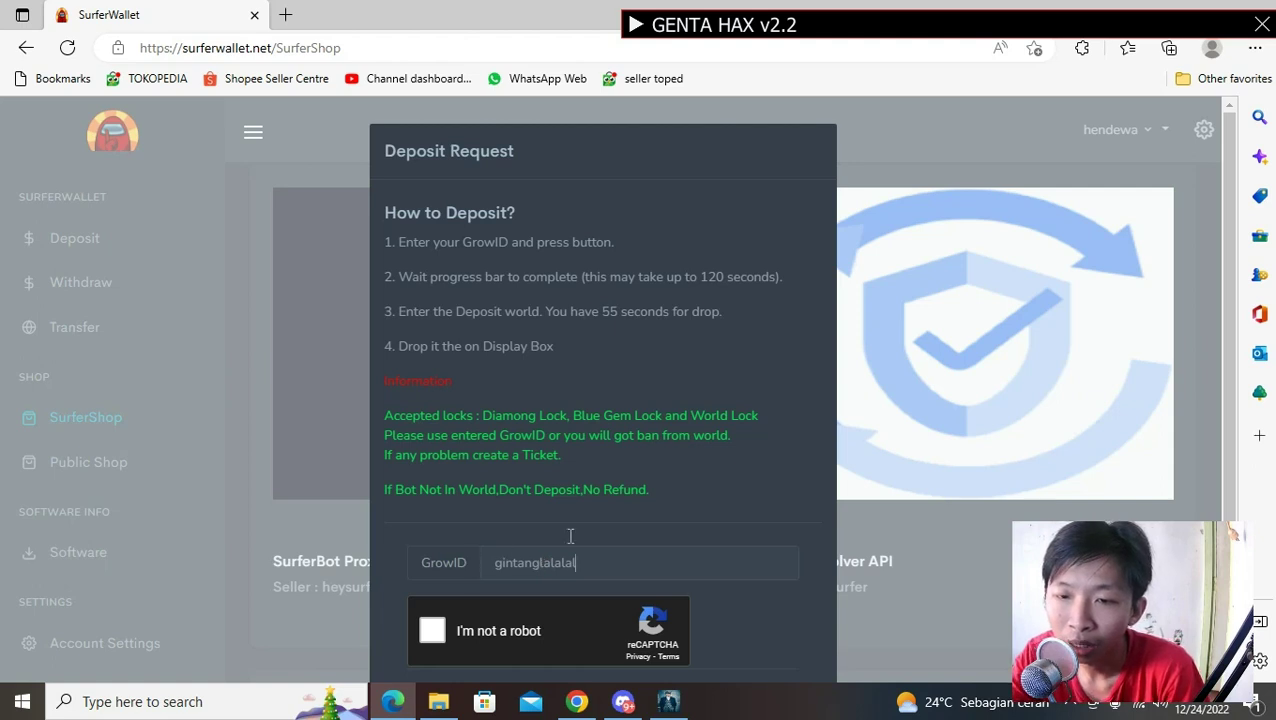
Close the deposit request without submitting it
{"action": "scroll", "coordinate": [610, 533], "scroll_direction": "down", "scroll_amount": 1}
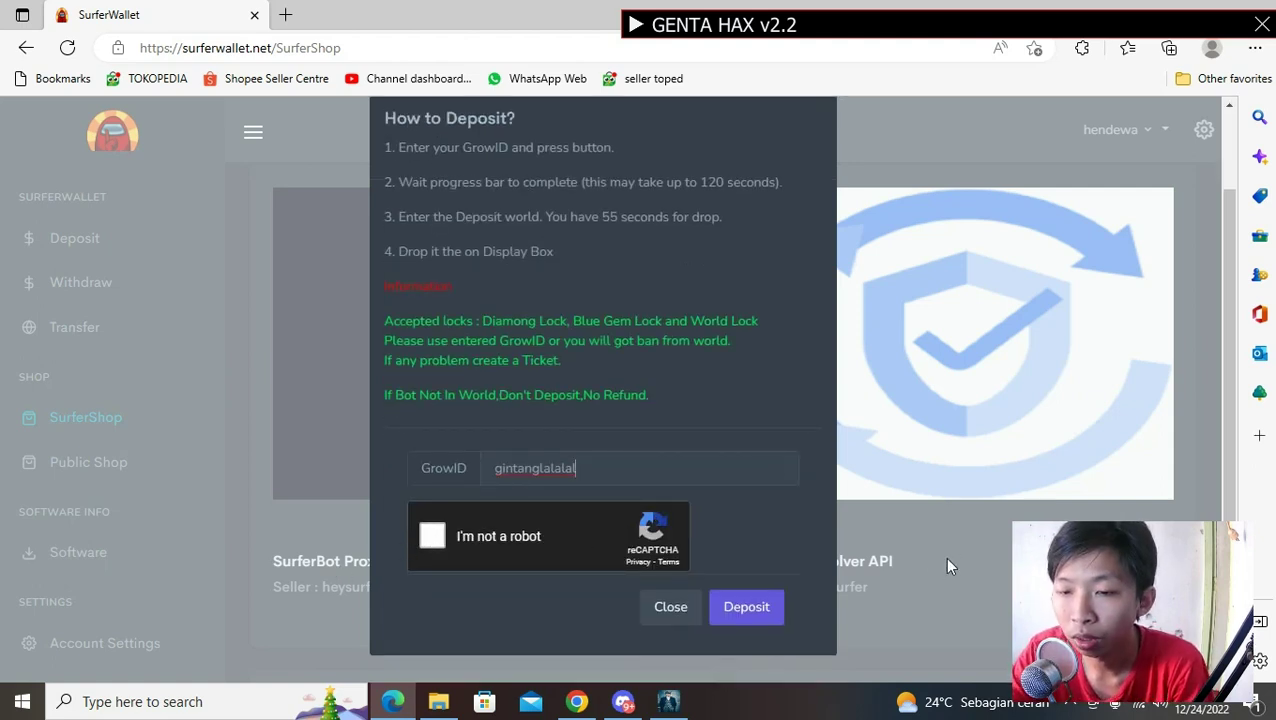
{"action": "left_click", "coordinate": [665, 607]}
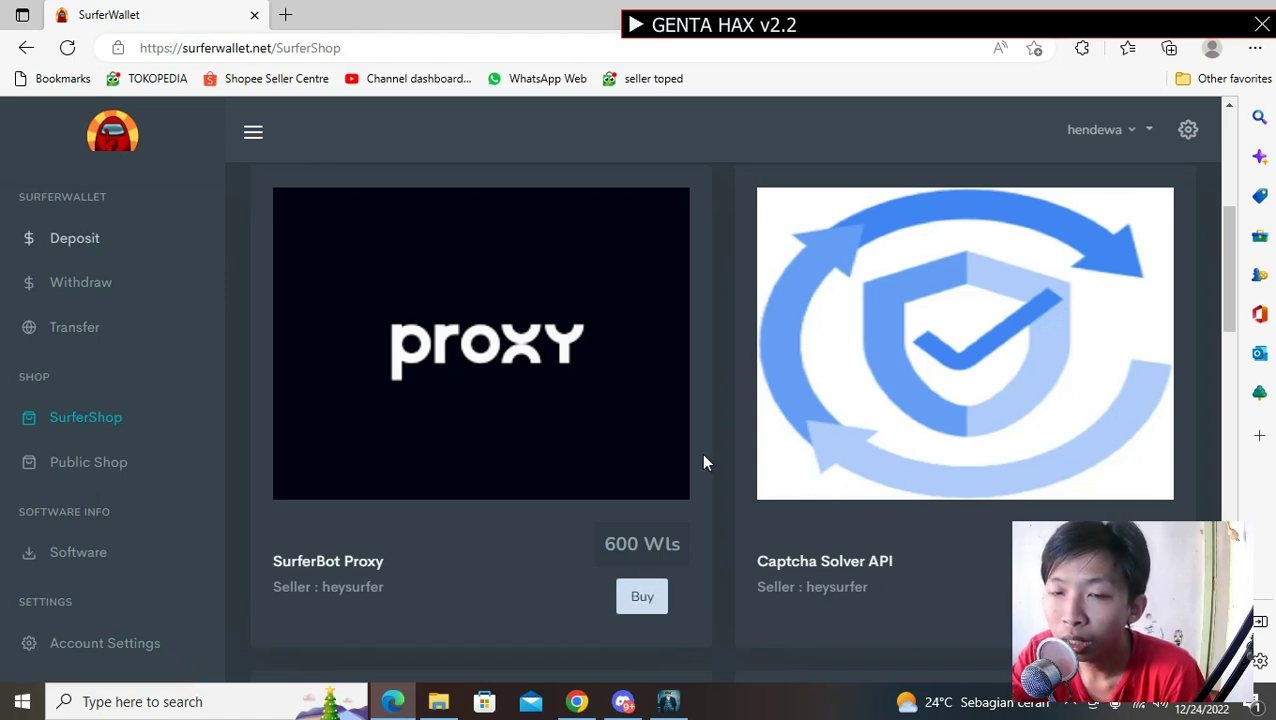
Examine the SurferShop listings, comparing SurferBot Proxy and Captcha Solver API with their prices and sellers
{"action": "scroll", "coordinate": [705, 460], "scroll_direction": "up", "scroll_amount": 4}
{"action": "scroll", "coordinate": [769, 440], "scroll_direction": "down", "scroll_amount": 3}
{"action": "scroll", "coordinate": [749, 476], "scroll_direction": "down", "scroll_amount": 3}
{"action": "scroll", "coordinate": [720, 524], "scroll_direction": "up", "scroll_amount": 2}
{"action": "scroll", "coordinate": [727, 524], "scroll_direction": "up", "scroll_amount": 3}
{"action": "scroll", "coordinate": [727, 524], "scroll_direction": "down", "scroll_amount": 4}
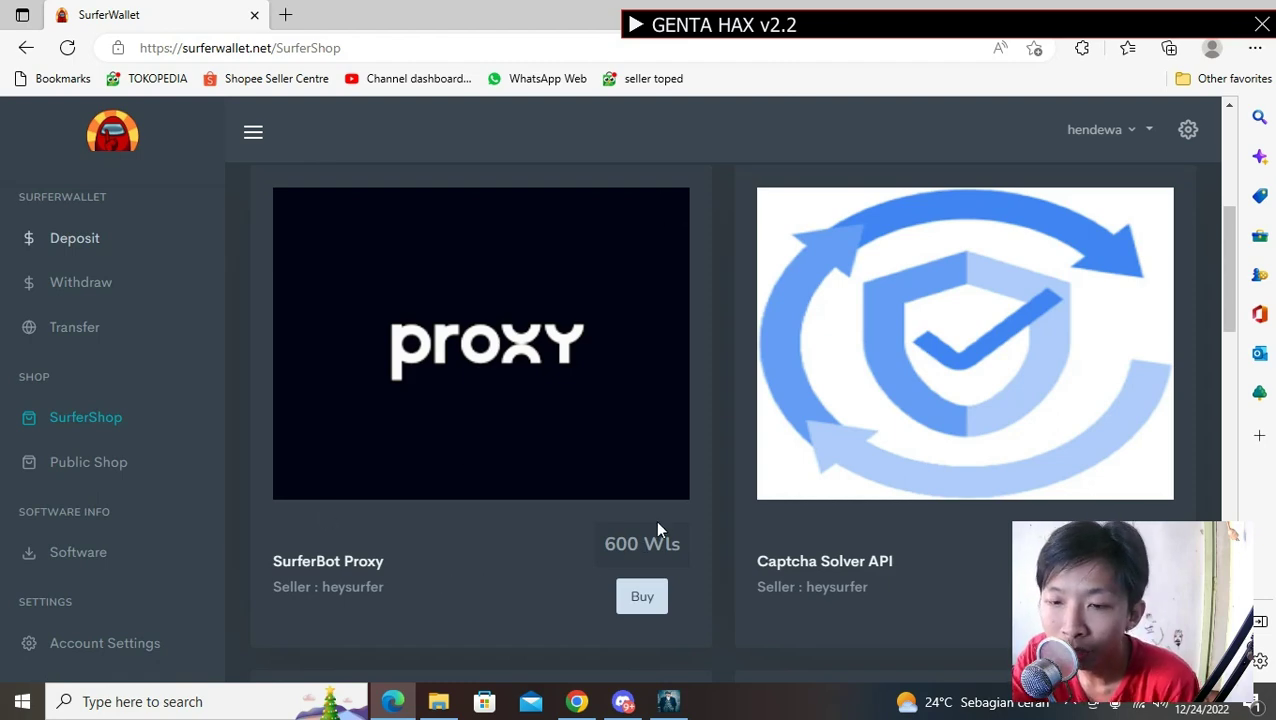
{"action": "scroll", "coordinate": [716, 536], "scroll_direction": "down", "scroll_amount": 7}
{"action": "scroll", "coordinate": [718, 540], "scroll_direction": "up", "scroll_amount": 1}
{"action": "scroll", "coordinate": [413, 384], "scroll_direction": "down", "scroll_amount": 1}
{"action": "scroll", "coordinate": [632, 393], "scroll_direction": "down", "scroll_amount": 3}
{"action": "scroll", "coordinate": [633, 398], "scroll_direction": "up", "scroll_amount": 7}
{"action": "scroll", "coordinate": [630, 400], "scroll_direction": "down", "scroll_amount": 3}
{"action": "scroll", "coordinate": [615, 415], "scroll_direction": "up", "scroll_amount": 4}
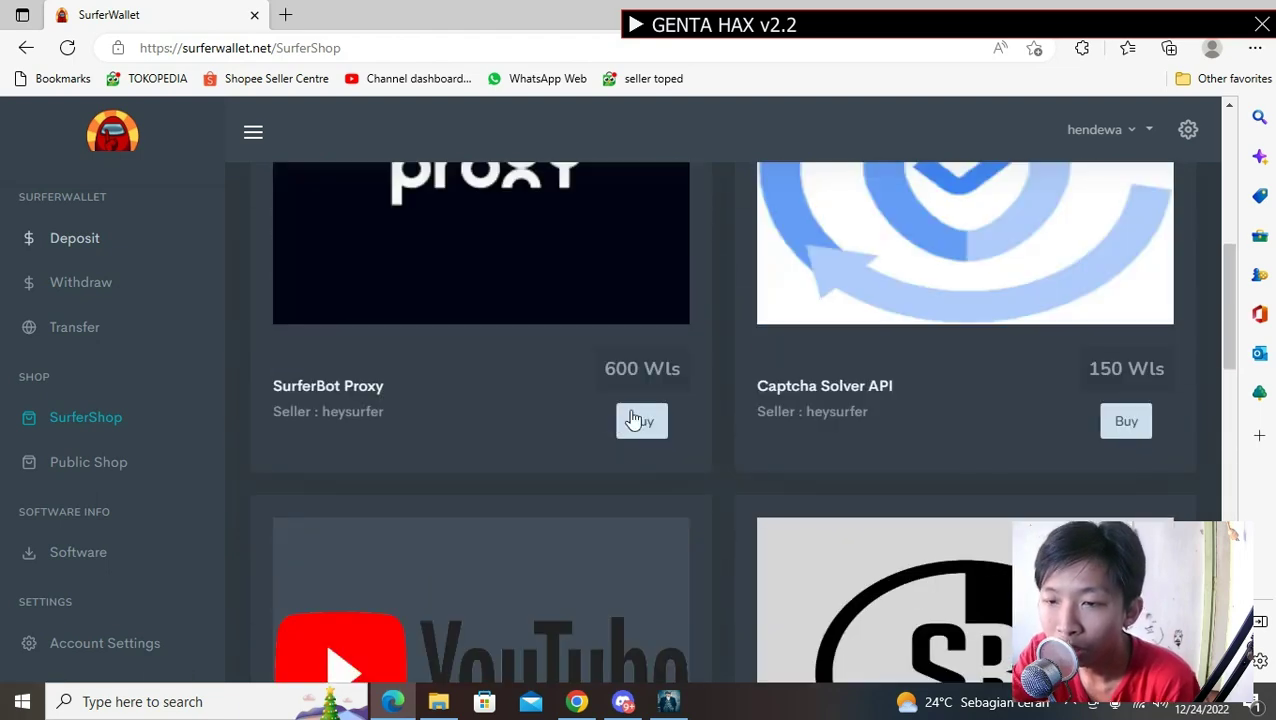
{"action": "scroll", "coordinate": [860, 415], "scroll_direction": "up", "scroll_amount": 3}
{"action": "scroll", "coordinate": [834, 447], "scroll_direction": "down", "scroll_amount": 3}
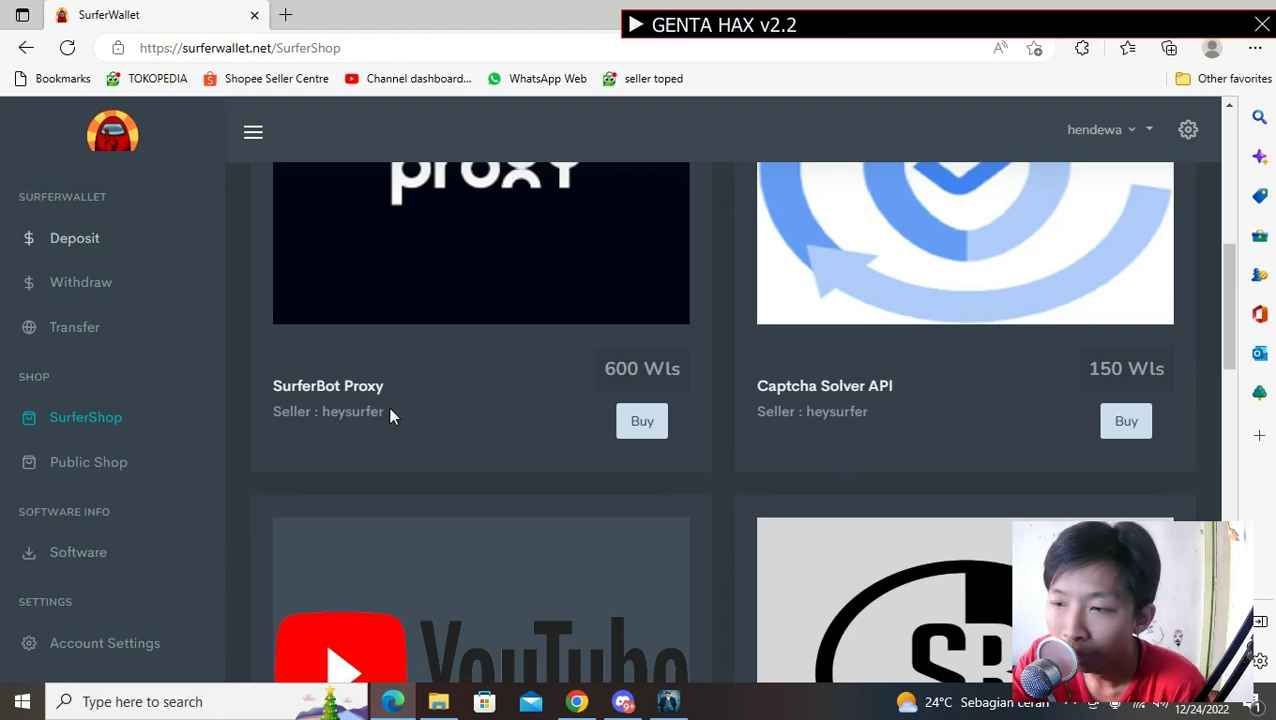
{"action": "scroll", "coordinate": [1201, 448], "scroll_direction": "up", "scroll_amount": 3}
{"action": "scroll", "coordinate": [1160, 481], "scroll_direction": "down", "scroll_amount": 2}
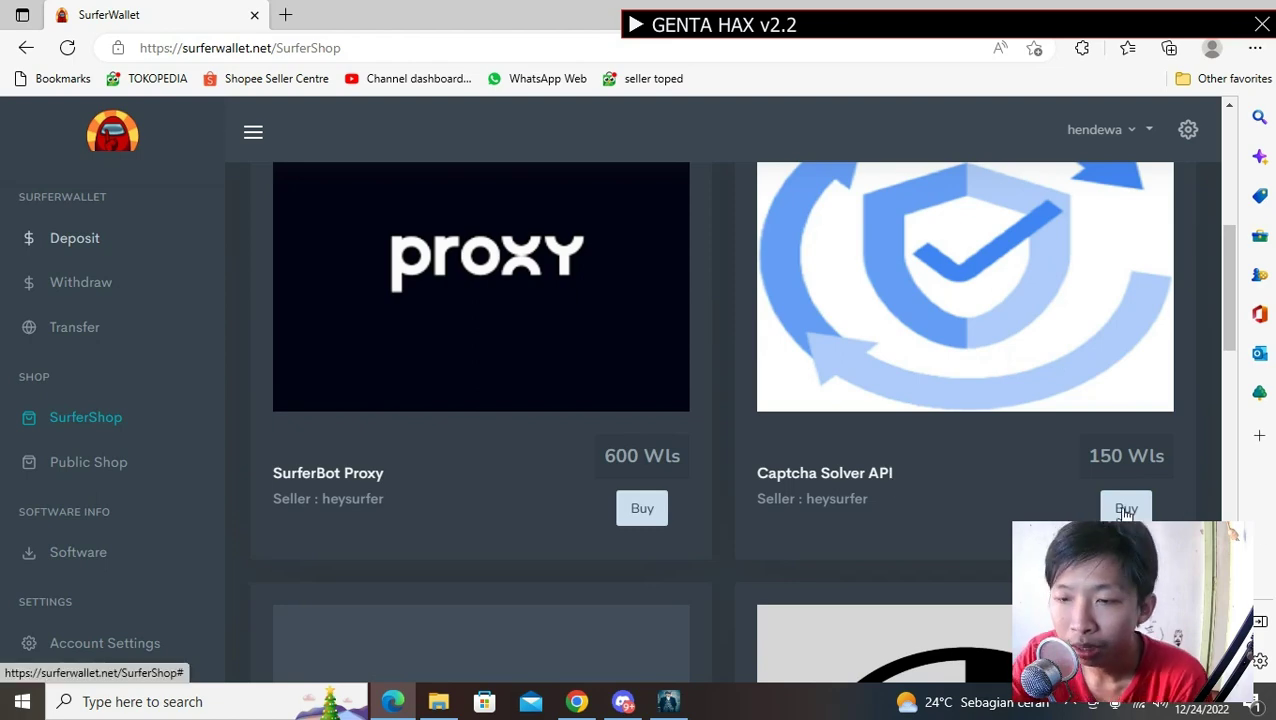
Open the purchase request for Captcha Solver API and examine its product details and available captcha packages
{"action": "left_click", "coordinate": [1125, 510]}
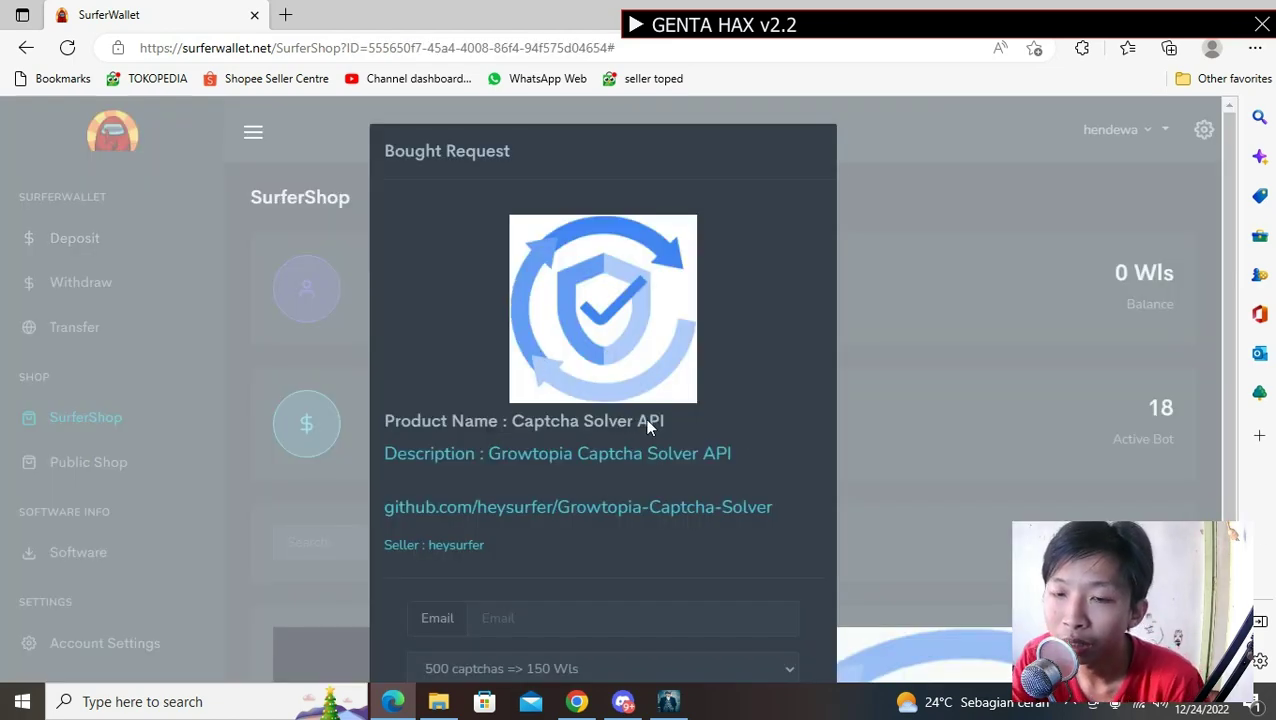
{"action": "scroll", "coordinate": [782, 432], "scroll_direction": "down", "scroll_amount": 2}
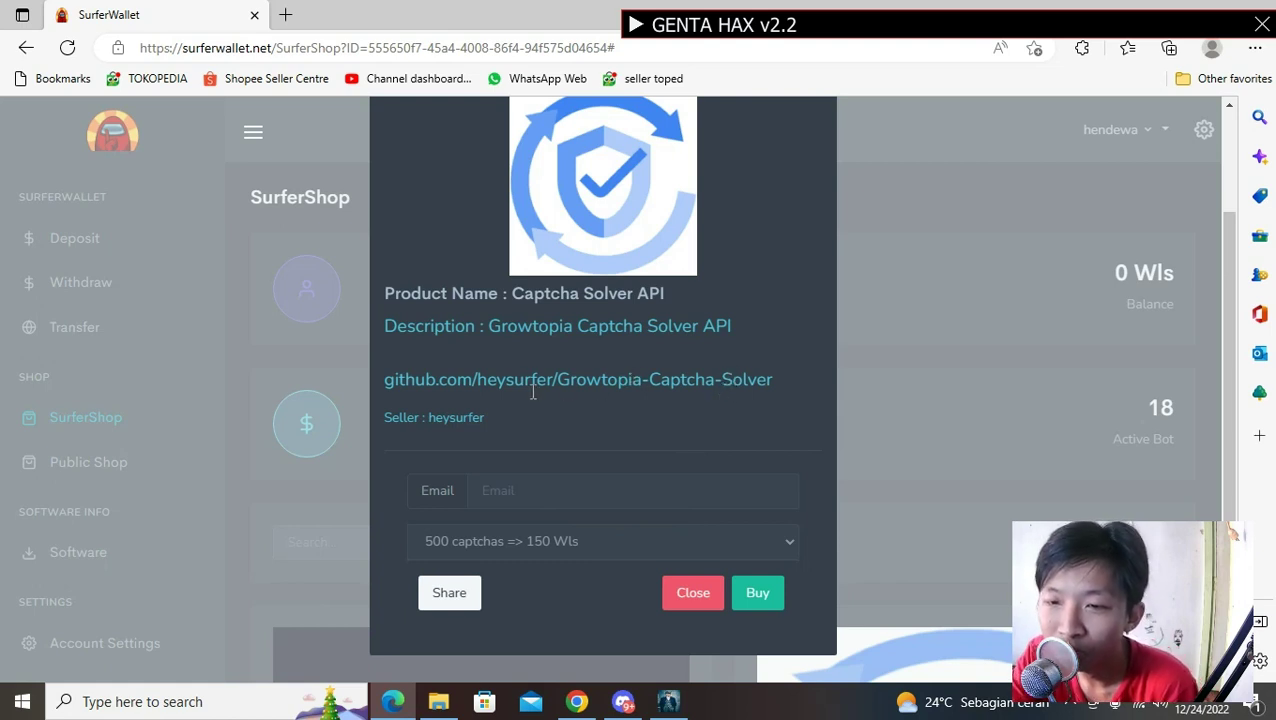
{"action": "left_click", "coordinate": [650, 552]}
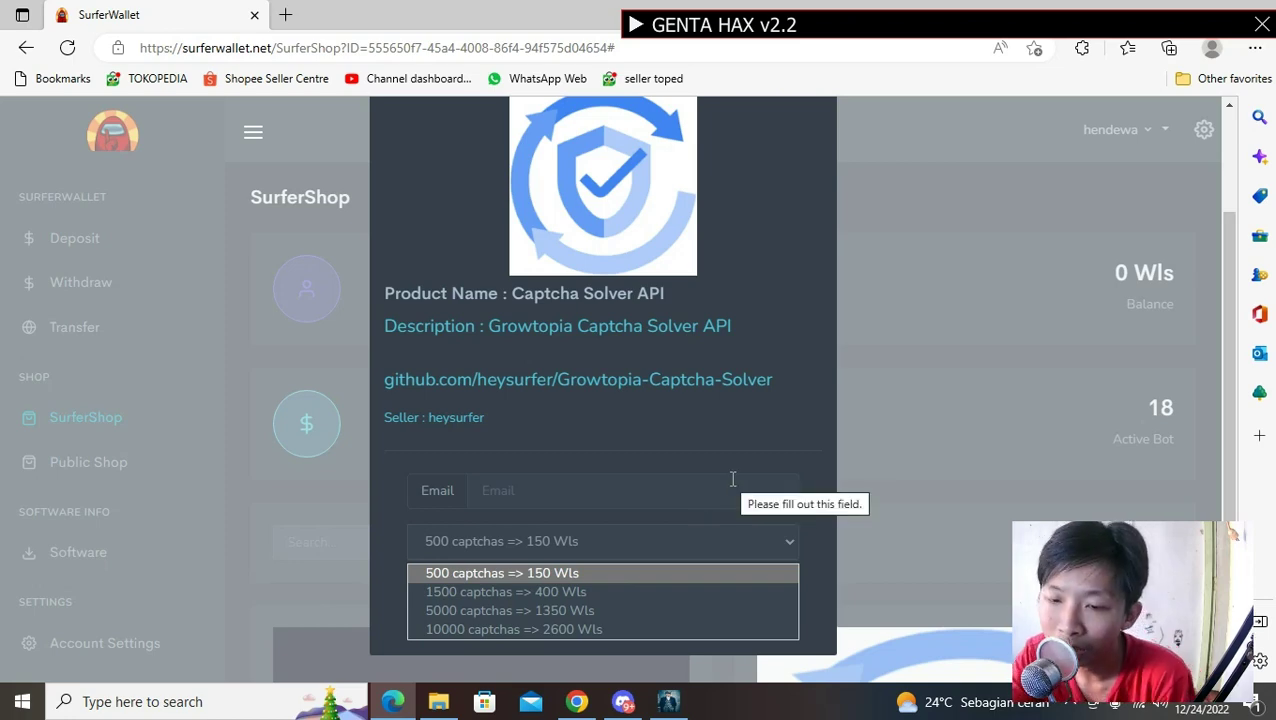
Expand the collapsed GENTA HAX window and close the program
{"action": "left_click", "coordinate": [636, 25]}
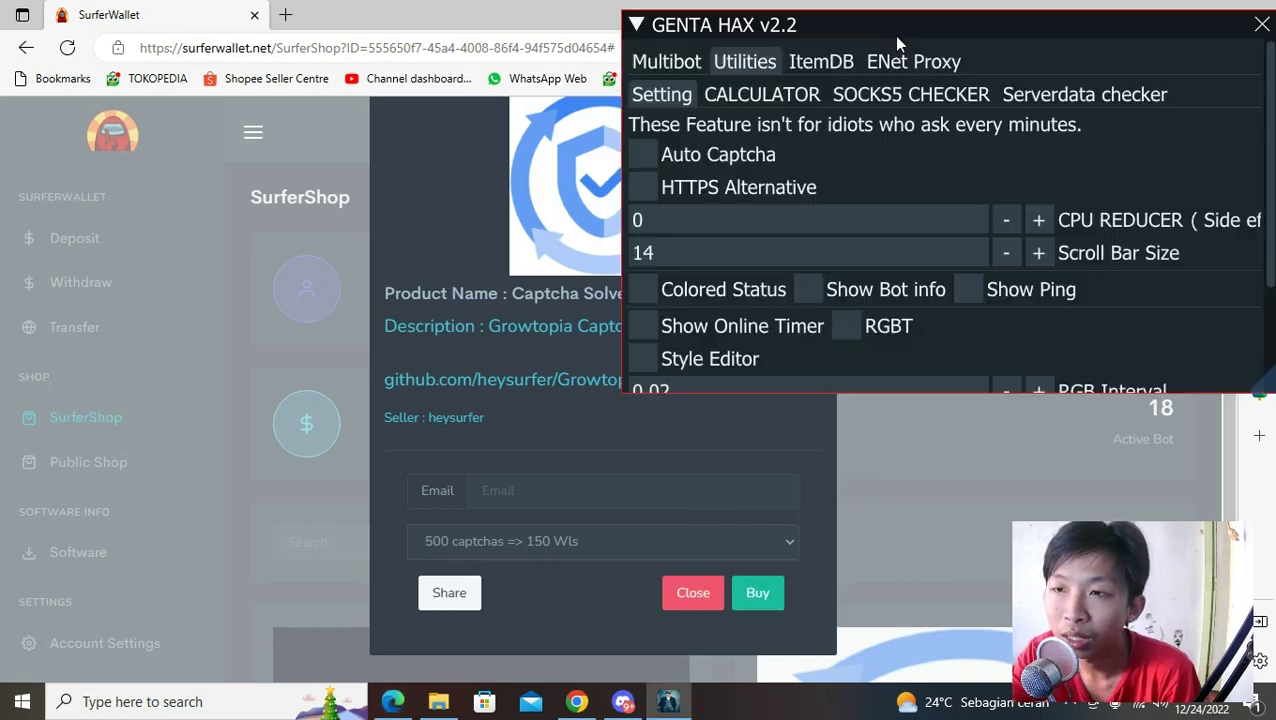
{"action": "left_click", "coordinate": [1261, 24]}
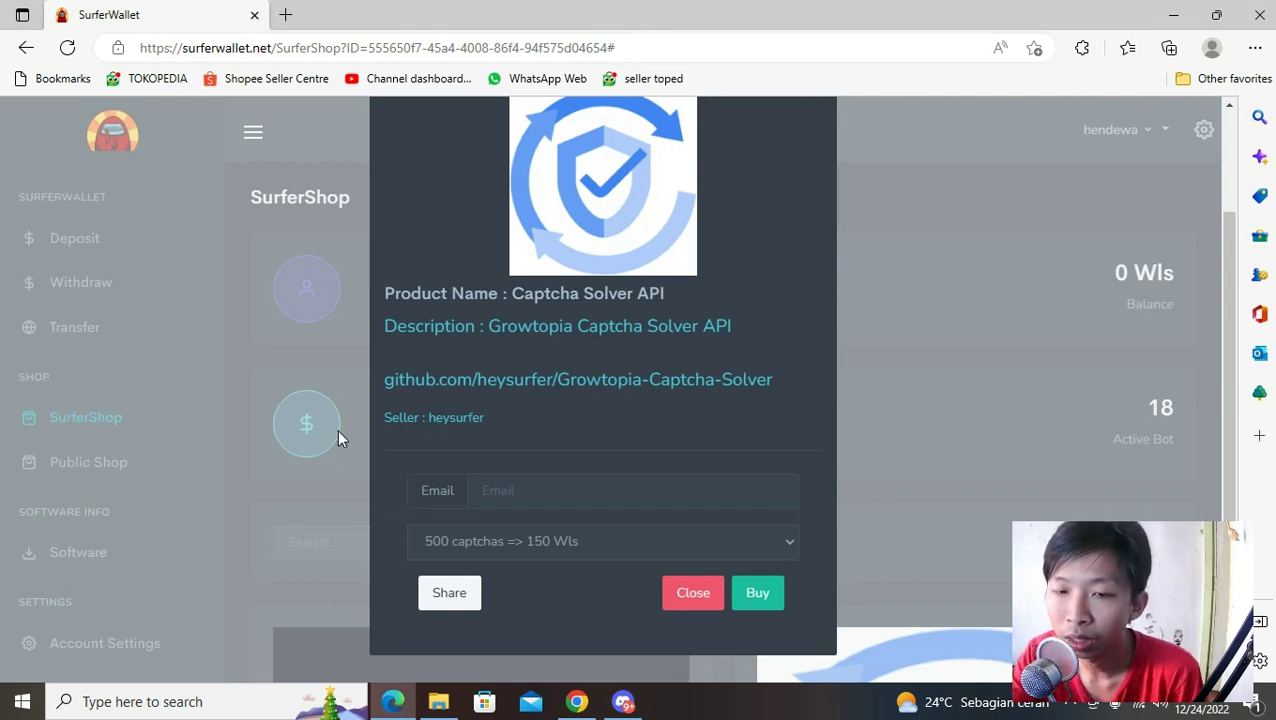
Choose the 10000 captchas => 2600 Wls package in the Captcha Solver API request and close the request without buying
{"action": "left_click", "coordinate": [511, 552]}
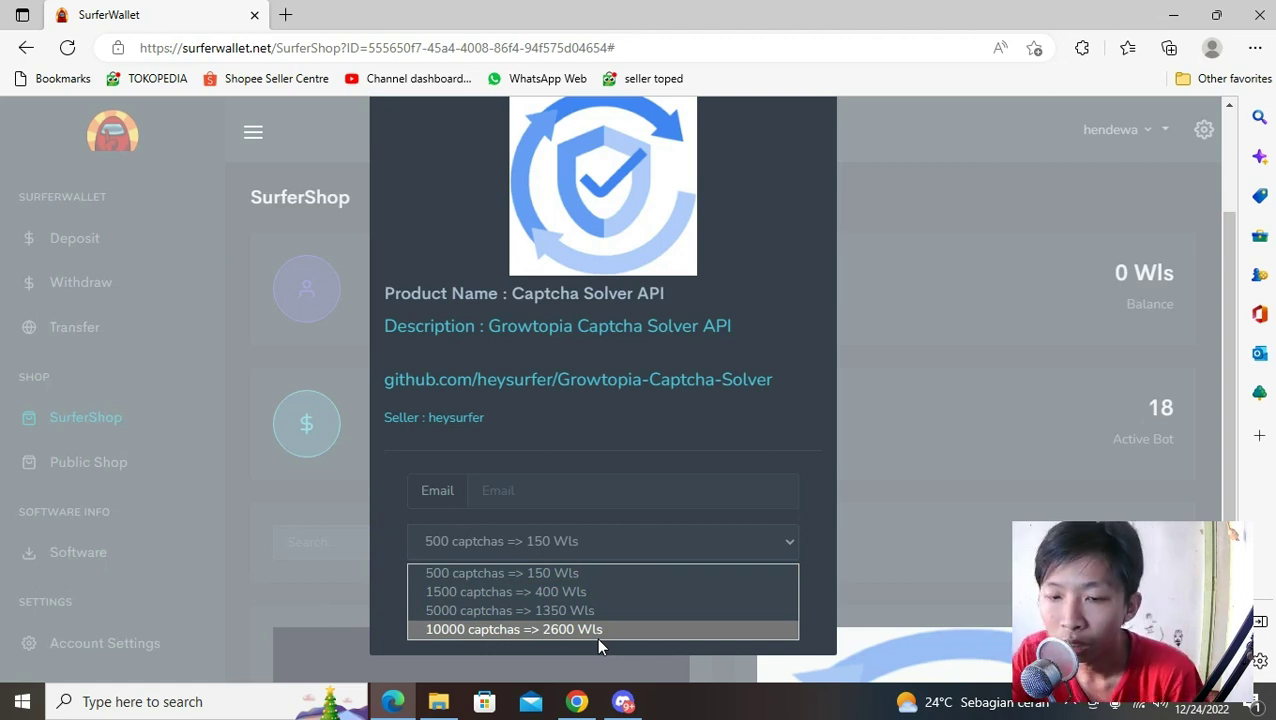
{"action": "left_click", "coordinate": [538, 630]}
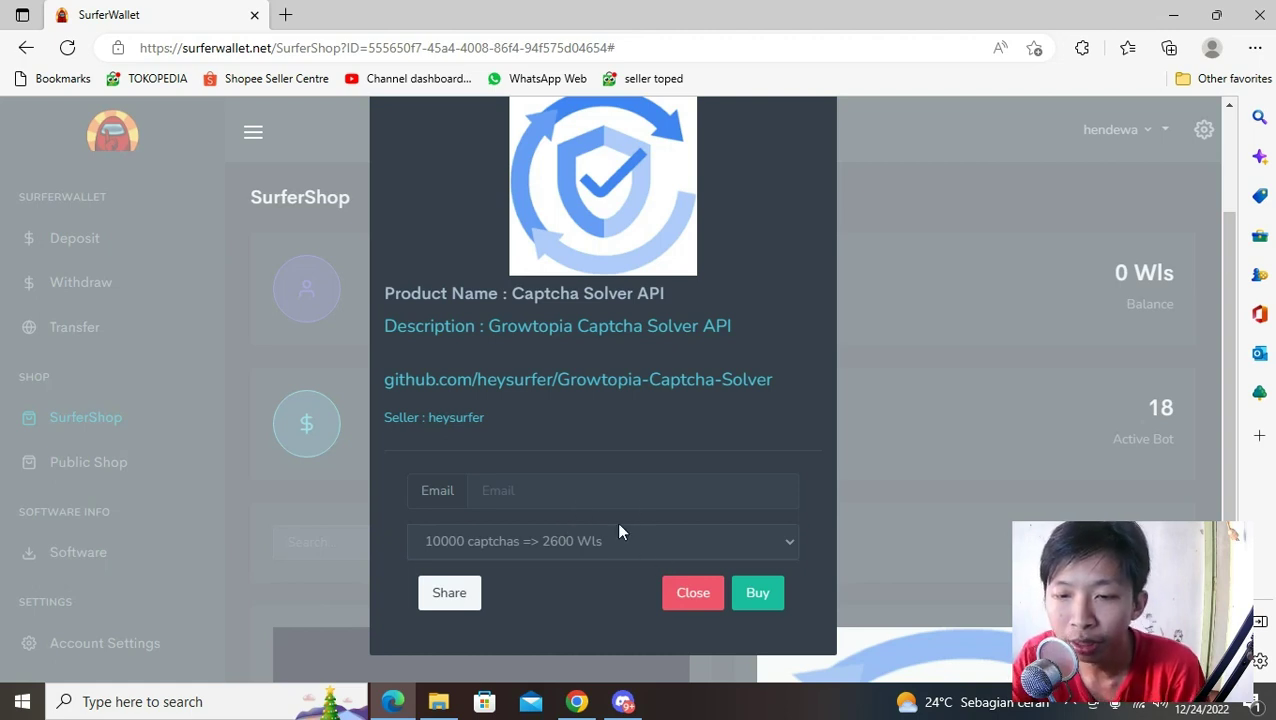
{"action": "left_click", "coordinate": [597, 547]}
{"action": "left_click", "coordinate": [777, 409]}
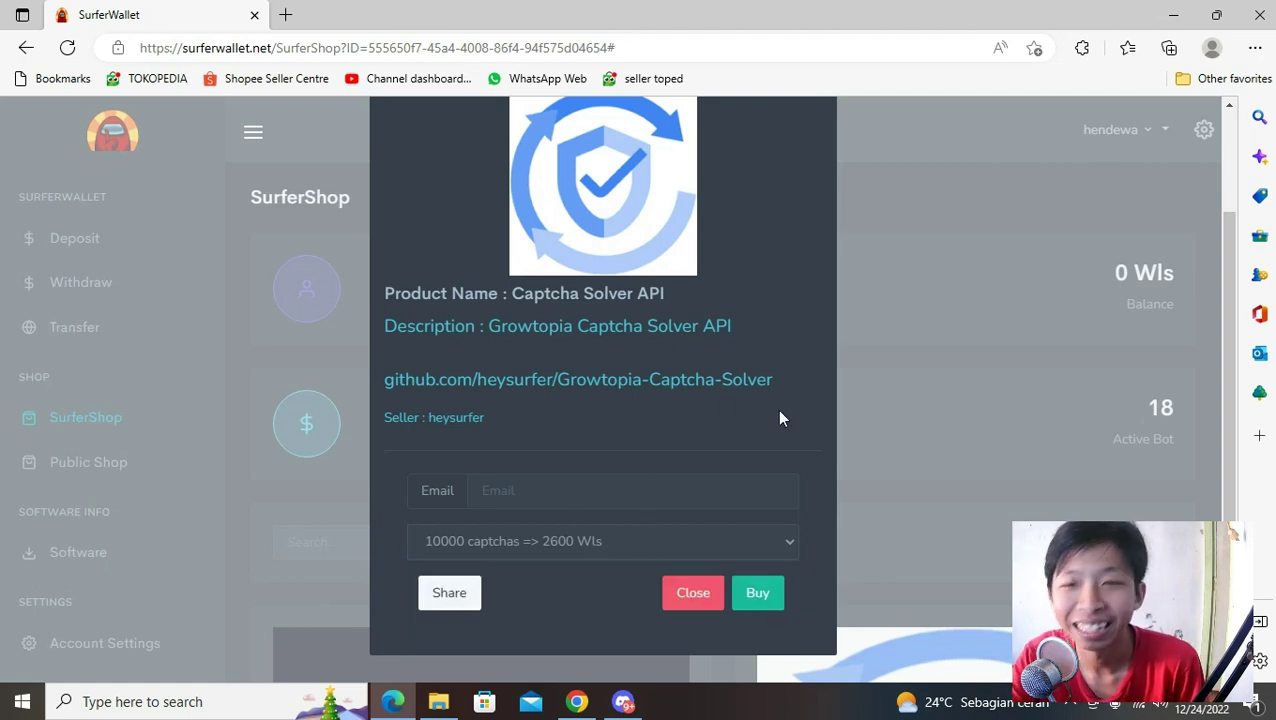
{"action": "left_click", "coordinate": [695, 598]}
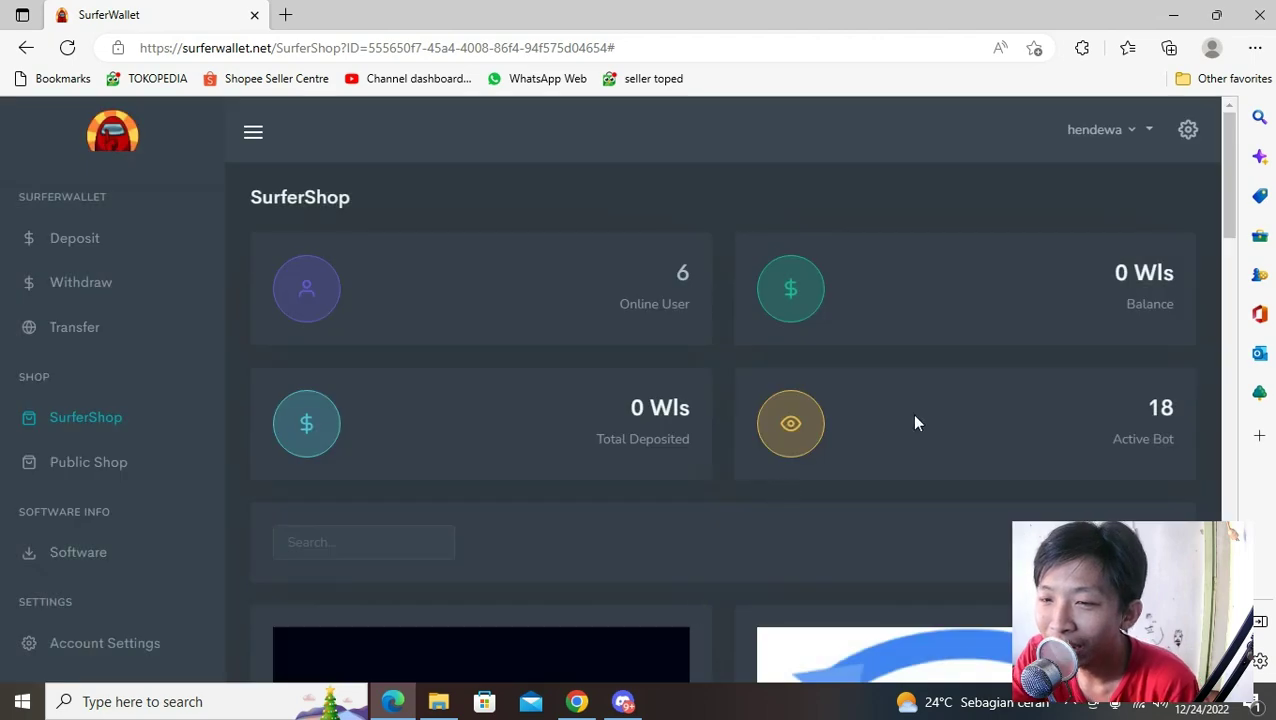
{"action": "scroll", "coordinate": [950, 440], "scroll_direction": "down", "scroll_amount": 7}
{"action": "scroll", "coordinate": [975, 455], "scroll_direction": "up", "scroll_amount": 3}
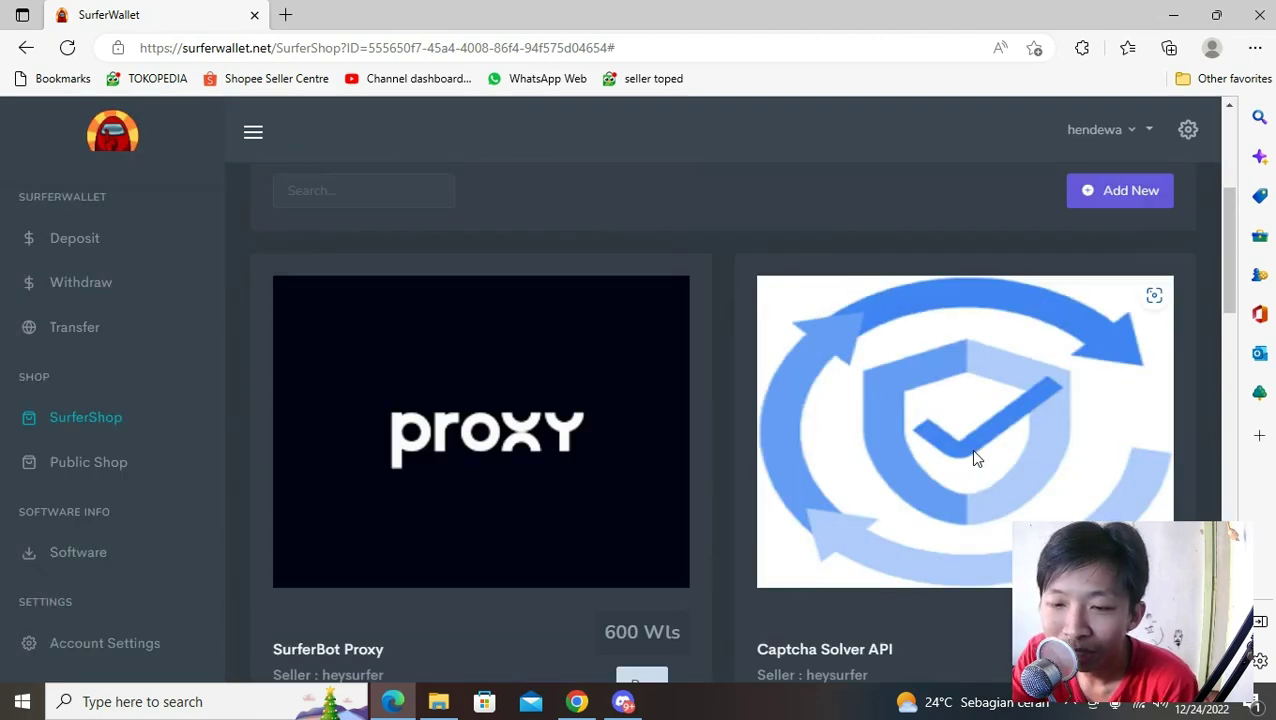
{"action": "scroll", "coordinate": [975, 455], "scroll_direction": "down", "scroll_amount": 2}
{"action": "scroll", "coordinate": [743, 640], "scroll_direction": "up", "scroll_amount": 5}
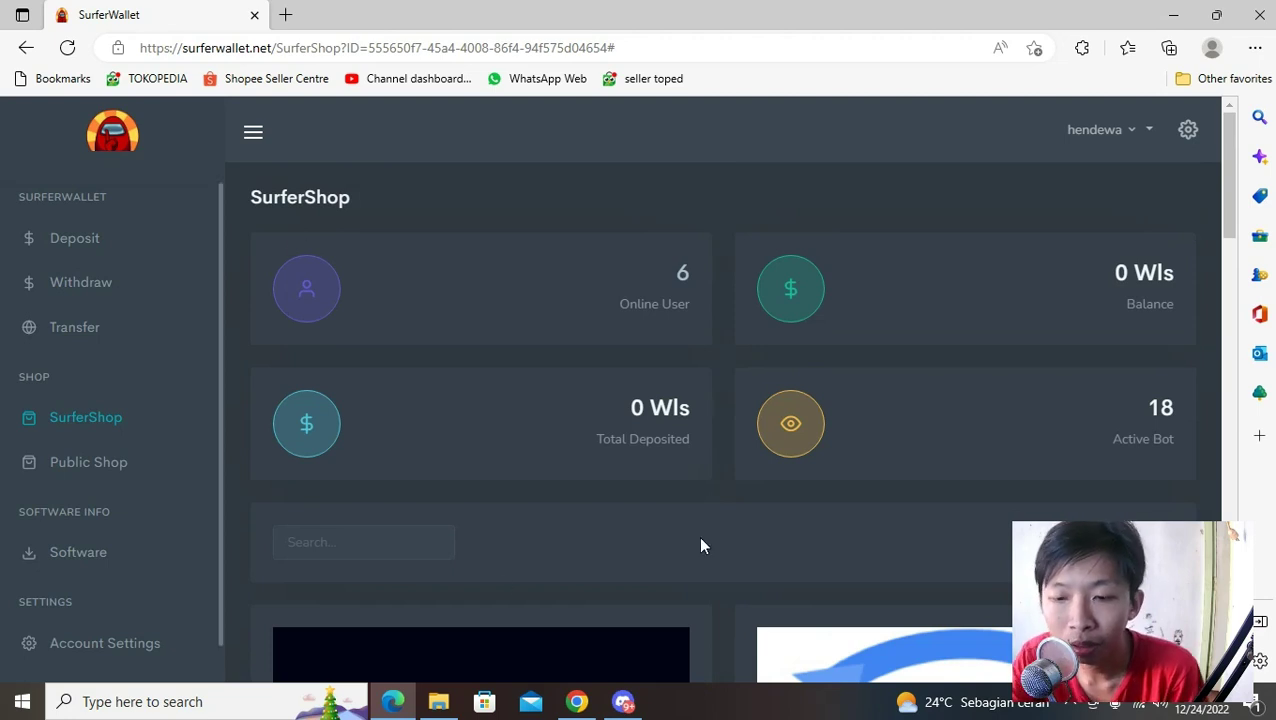
Switch to Discord and read the GENTA HAX update notes in the genta-premium channel, then minimize it
{"action": "left_click", "coordinate": [624, 700]}
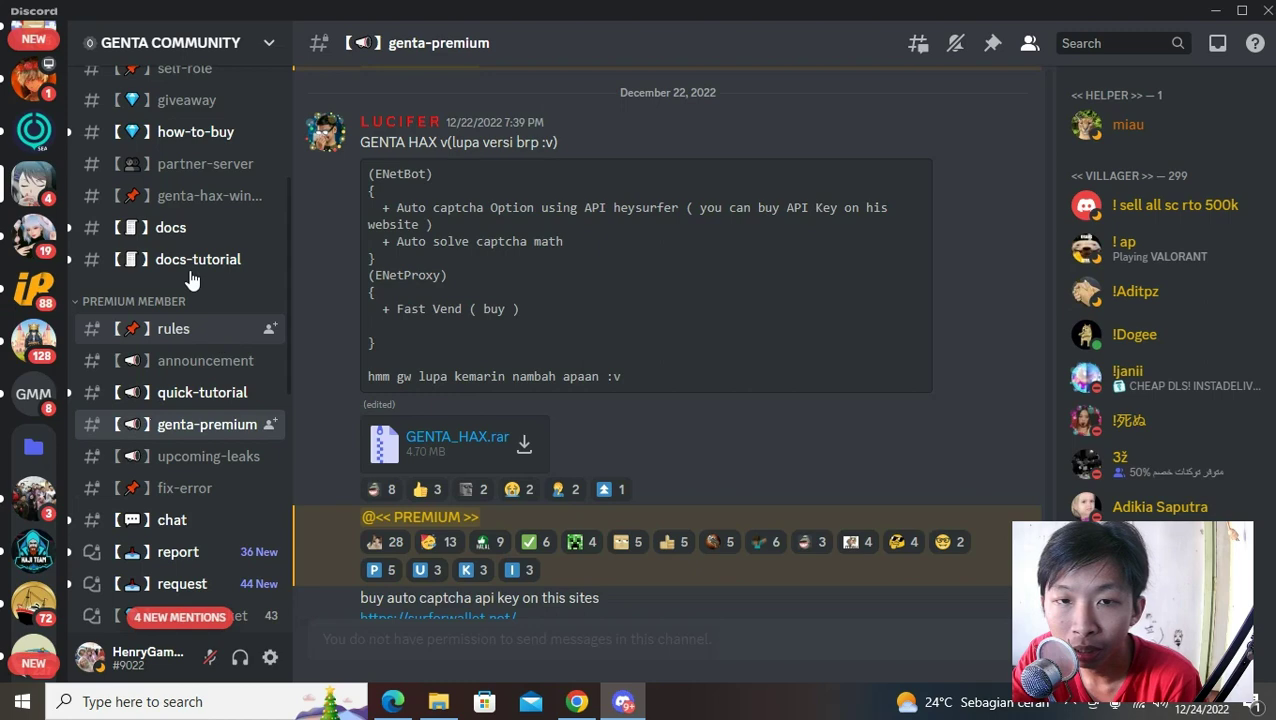
{"action": "scroll", "coordinate": [183, 205], "scroll_direction": "up", "scroll_amount": 3}
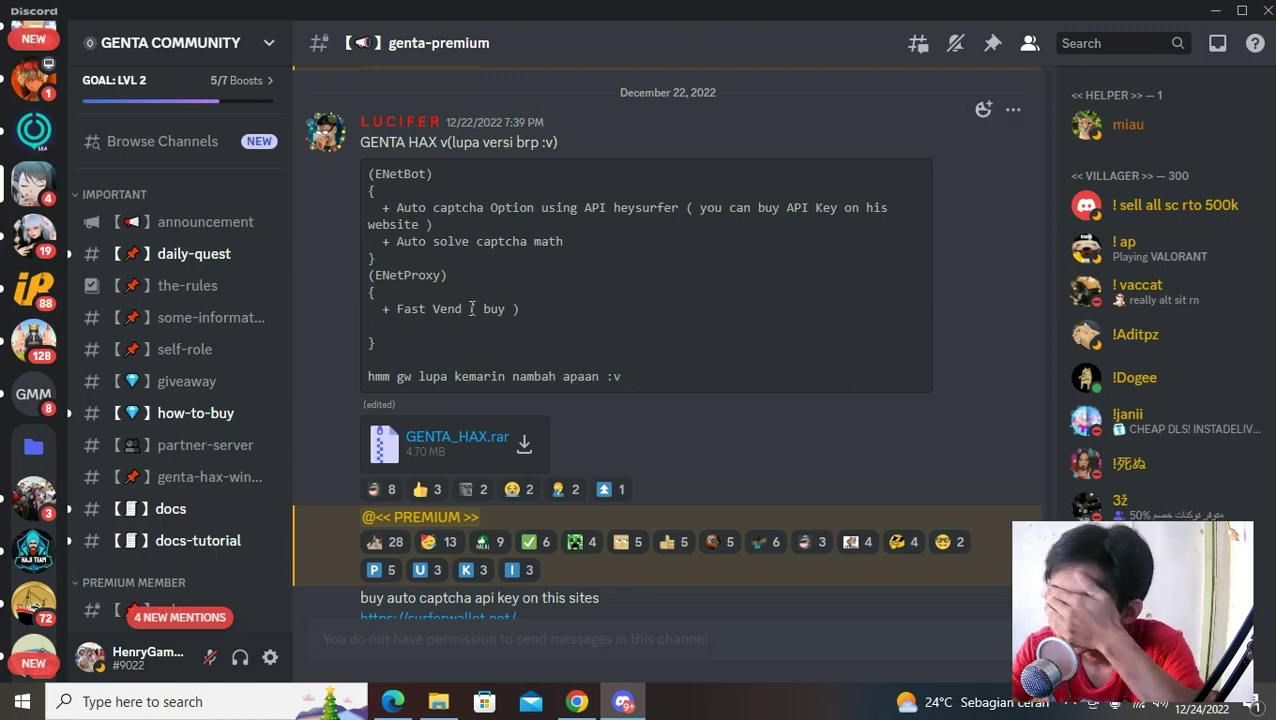
{"action": "left_click", "coordinate": [1215, 10]}
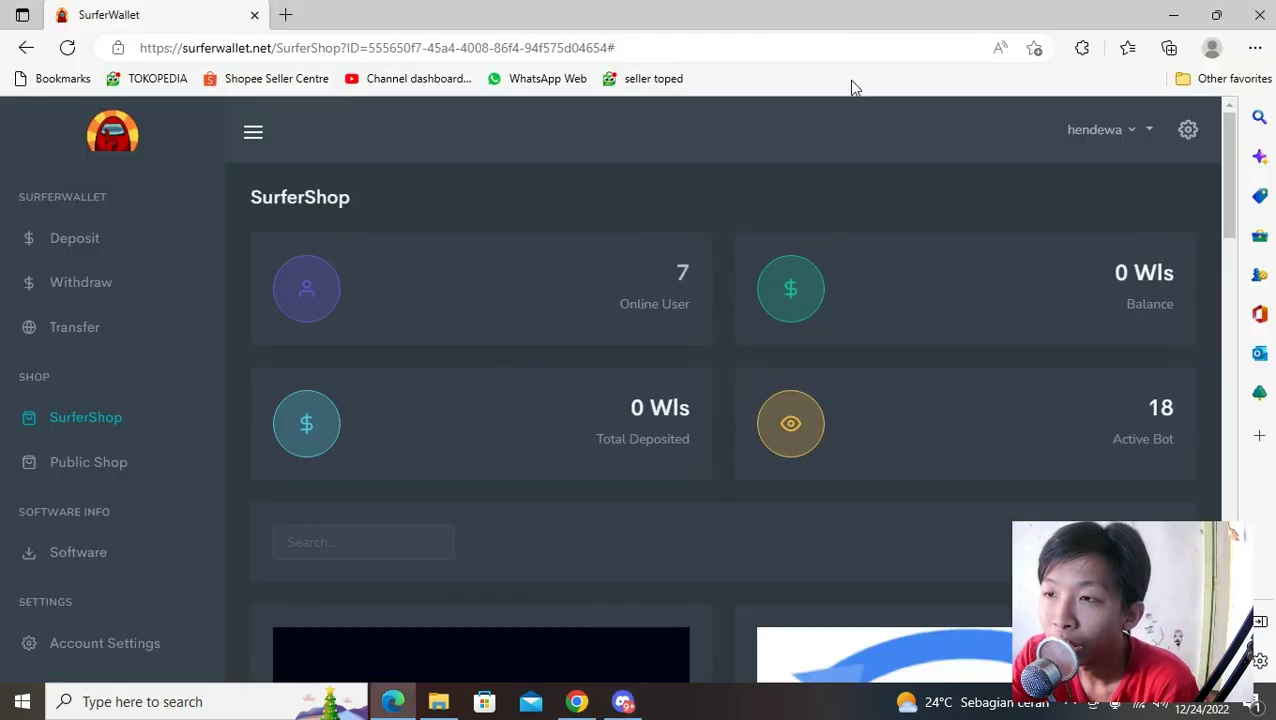
Minimize the browser, launch GENTA HAX from the desktop as administrator and enter its main window
{"action": "left_click", "coordinate": [1176, 16]}
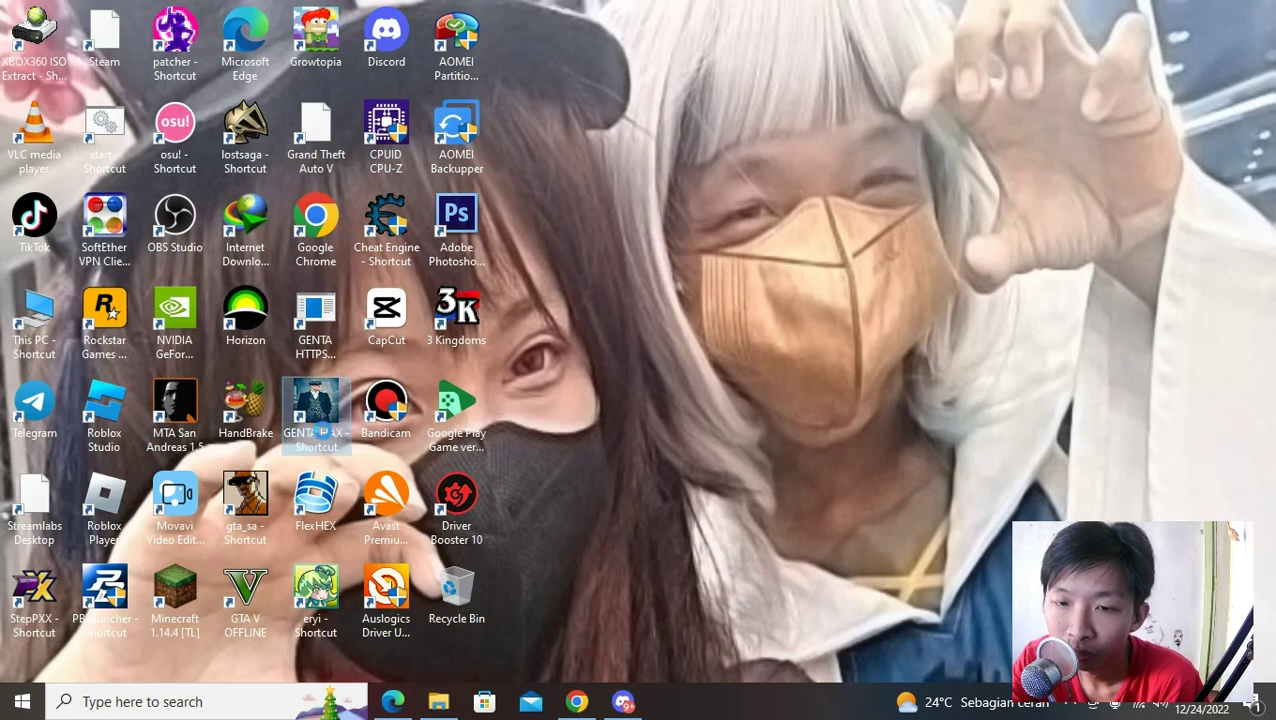
{"action": "right_click", "coordinate": [322, 432]}
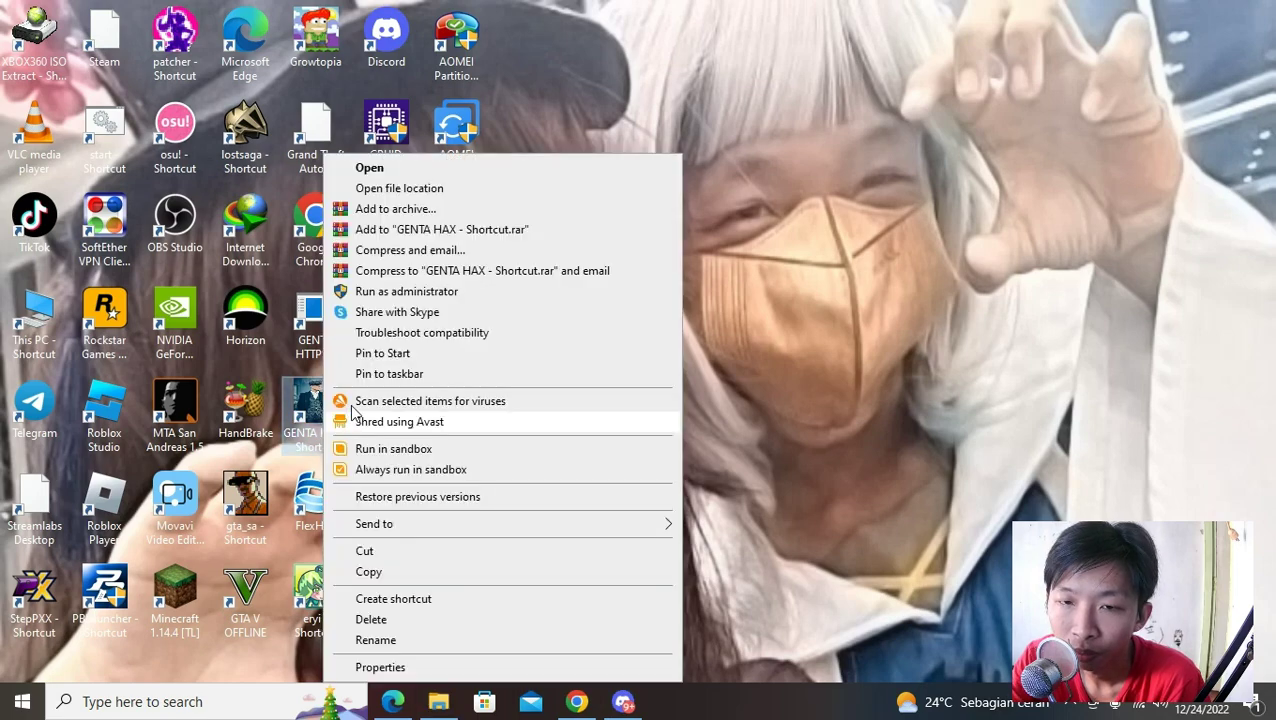
{"action": "left_click", "coordinate": [425, 295]}
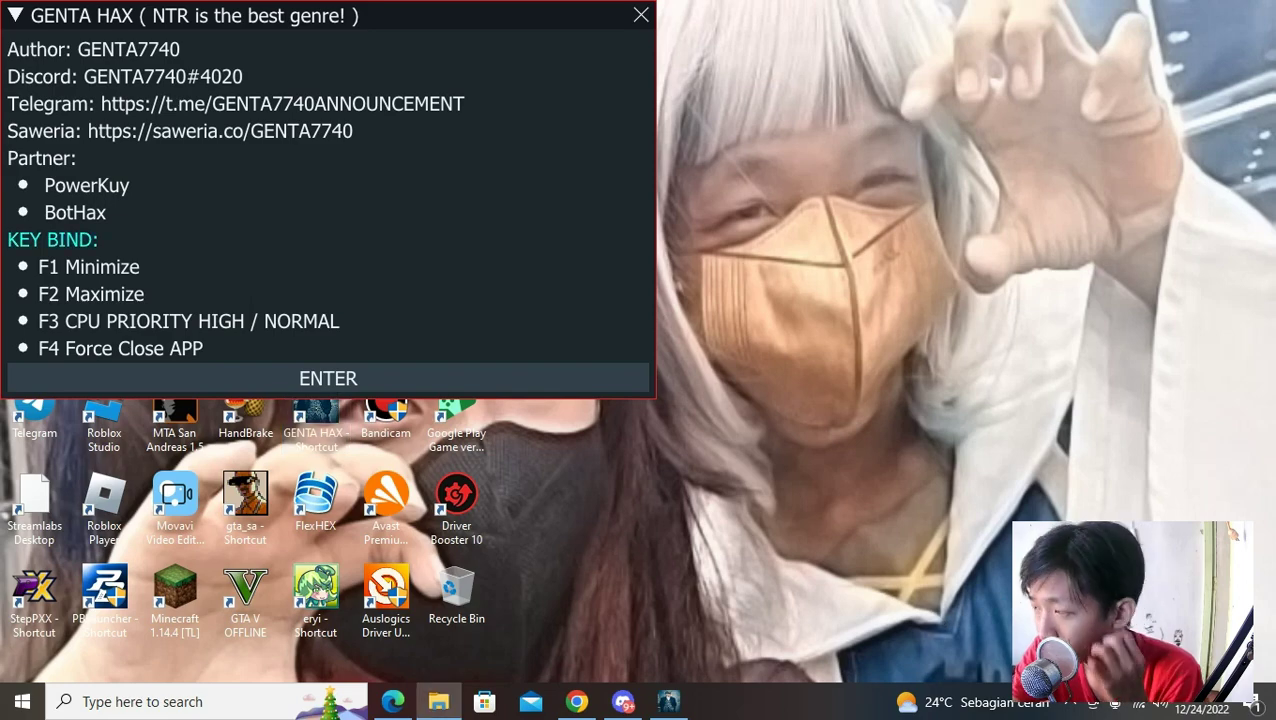
{"action": "left_click", "coordinate": [480, 378]}
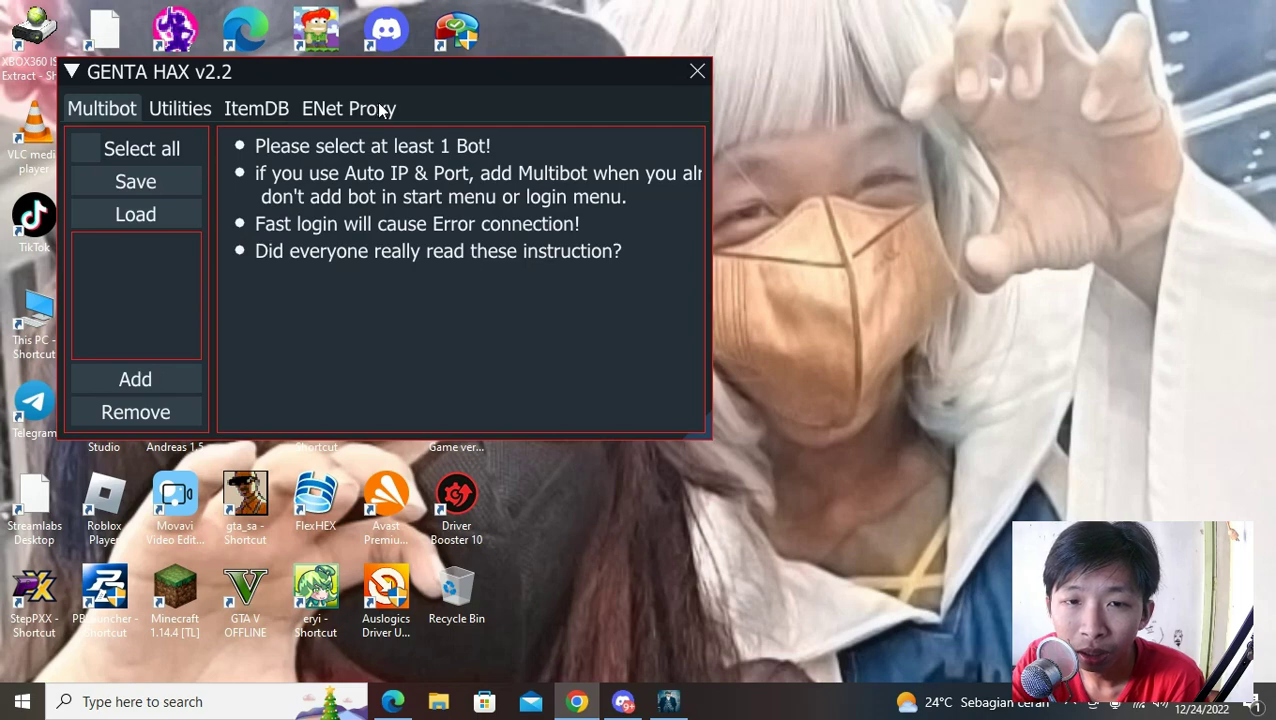
Open ENet Proxy, reposition the GENTA HAX window, and look through the Automation pages Haoshoku Haki, PNB, Collect, Spam and Drop
{"action": "left_click", "coordinate": [381, 106]}
{"action": "left_click_drag", "start_coordinate": [381, 106], "coordinate": [656, 196]}
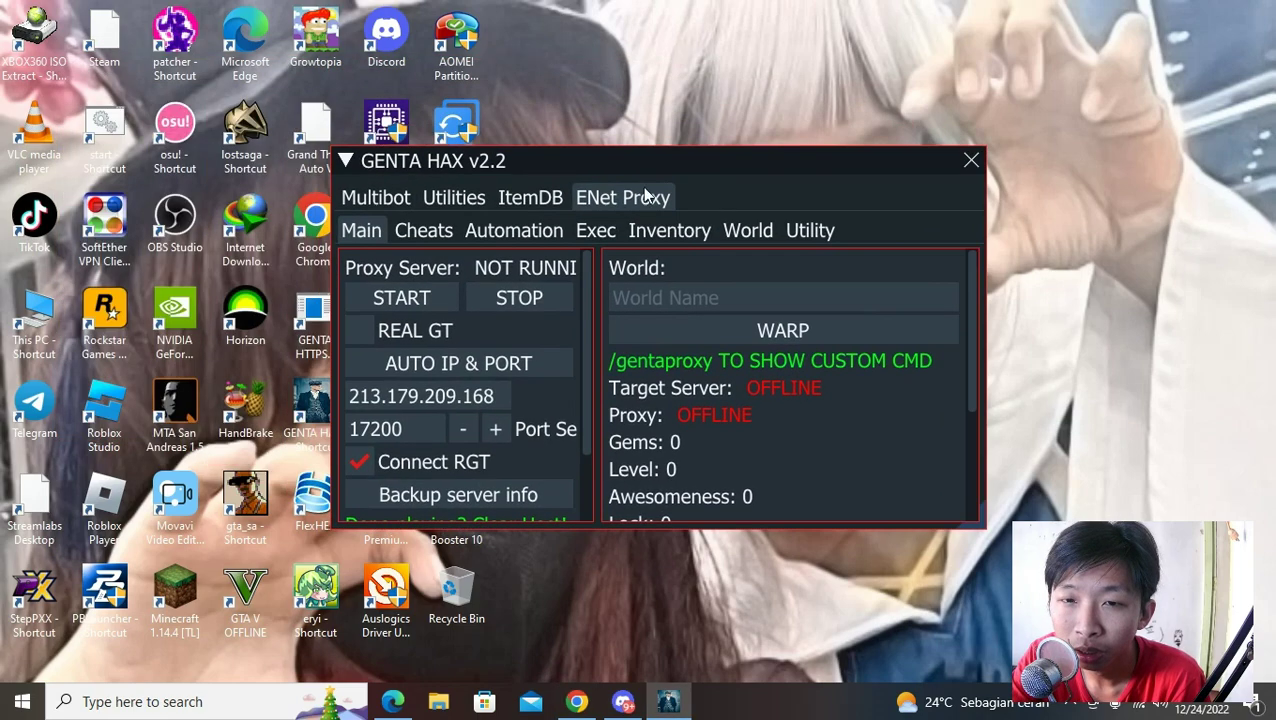
{"action": "left_click", "coordinate": [407, 232]}
{"action": "left_click", "coordinate": [509, 230]}
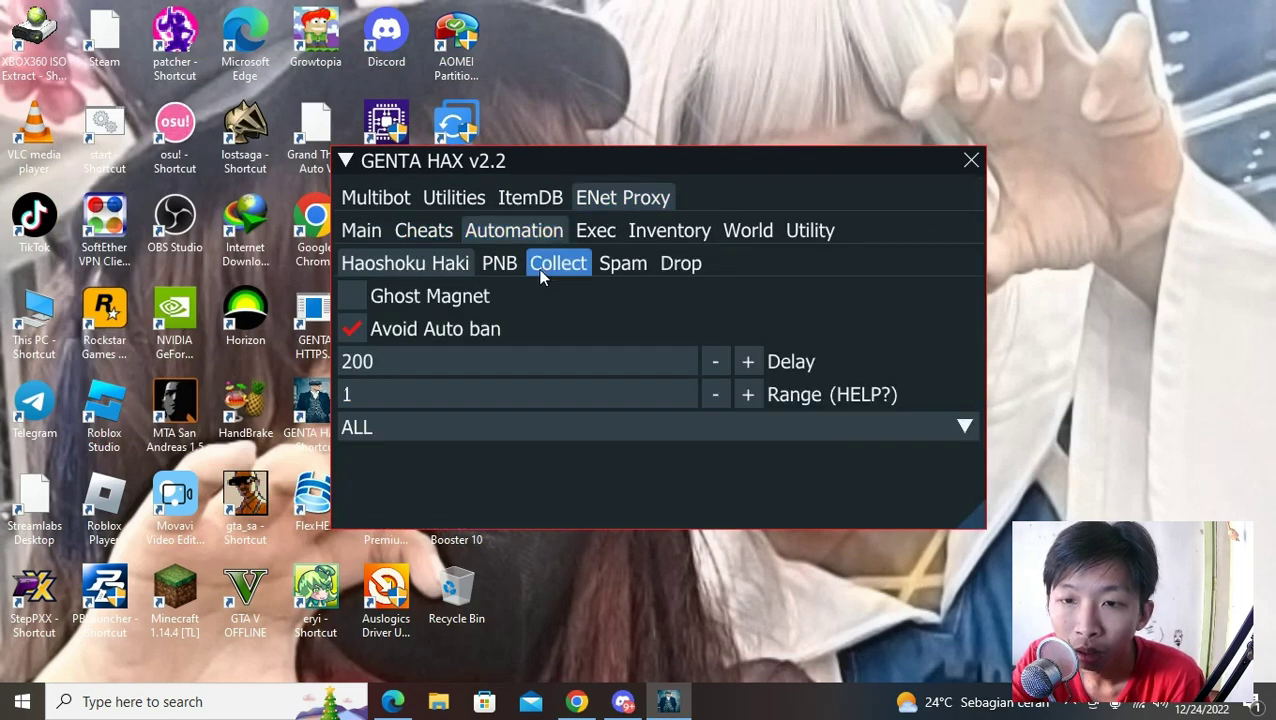
{"action": "left_click", "coordinate": [688, 266]}
{"action": "left_click", "coordinate": [612, 264]}
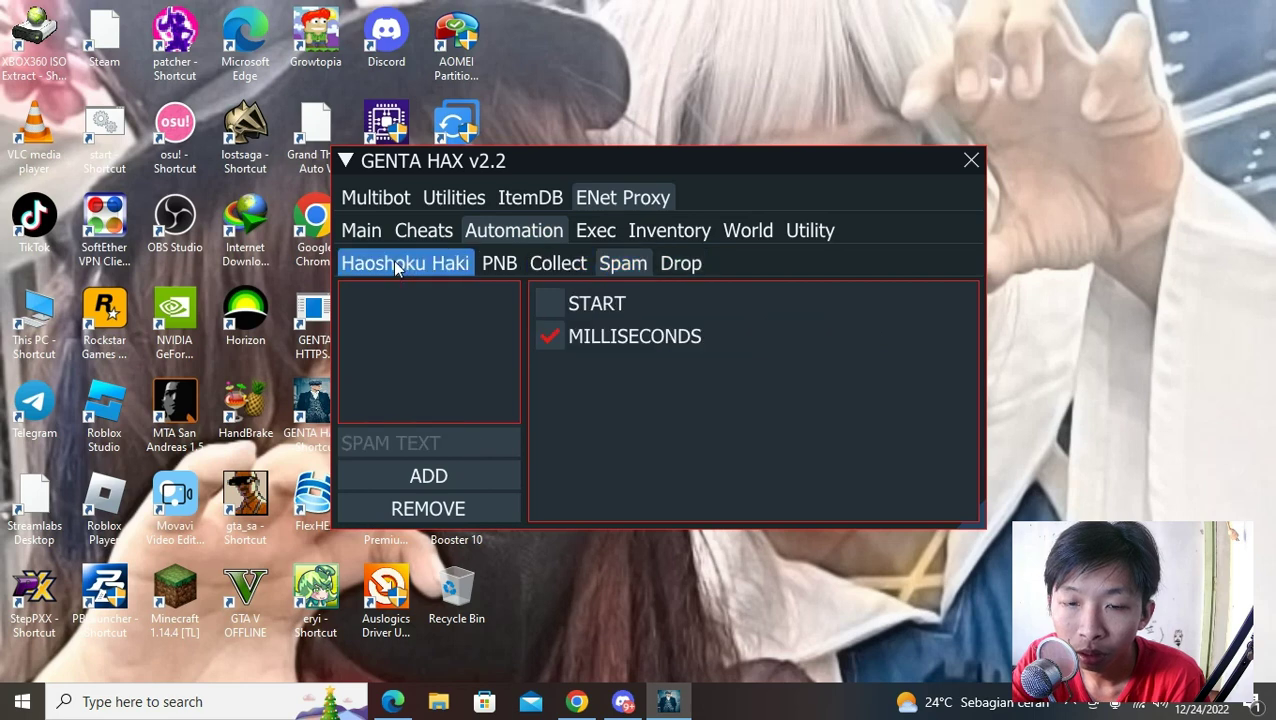
{"action": "left_click", "coordinate": [450, 264]}
{"action": "left_click", "coordinate": [496, 265]}
{"action": "left_click", "coordinate": [558, 264]}
{"action": "left_click", "coordinate": [622, 264]}
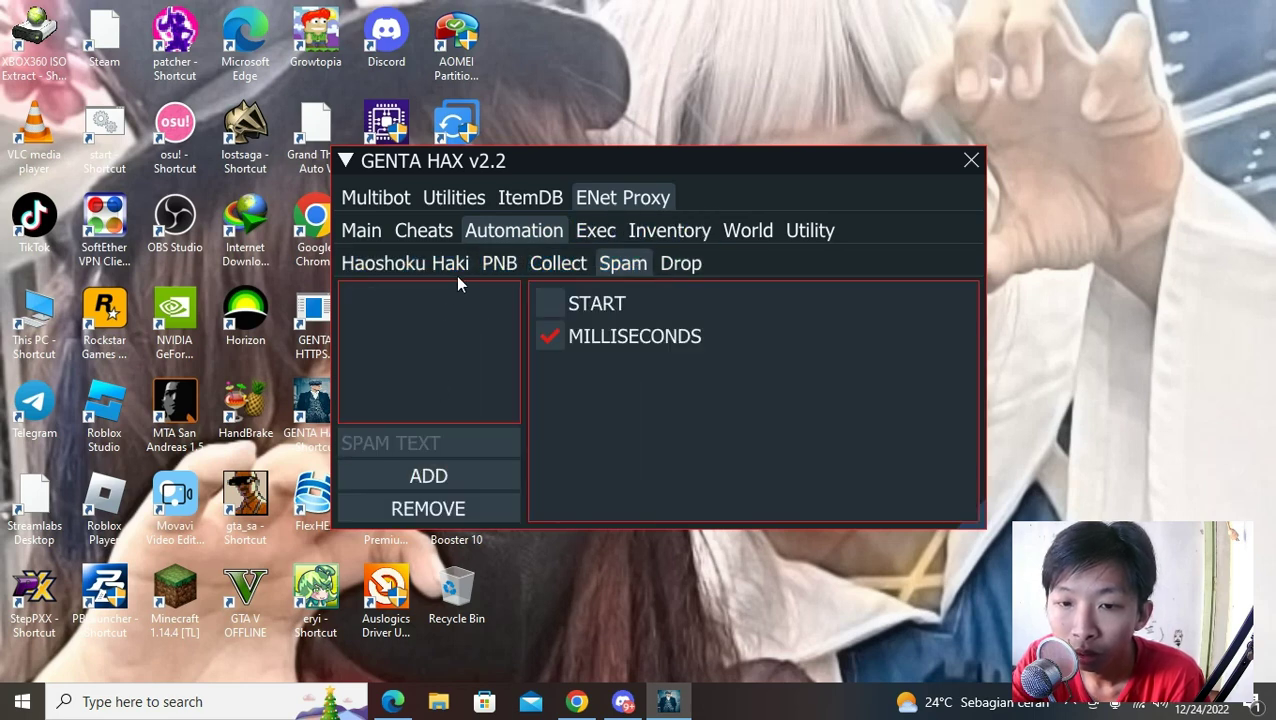
Check the World and Utility pages of ENet Proxy
{"action": "left_click", "coordinate": [750, 231]}
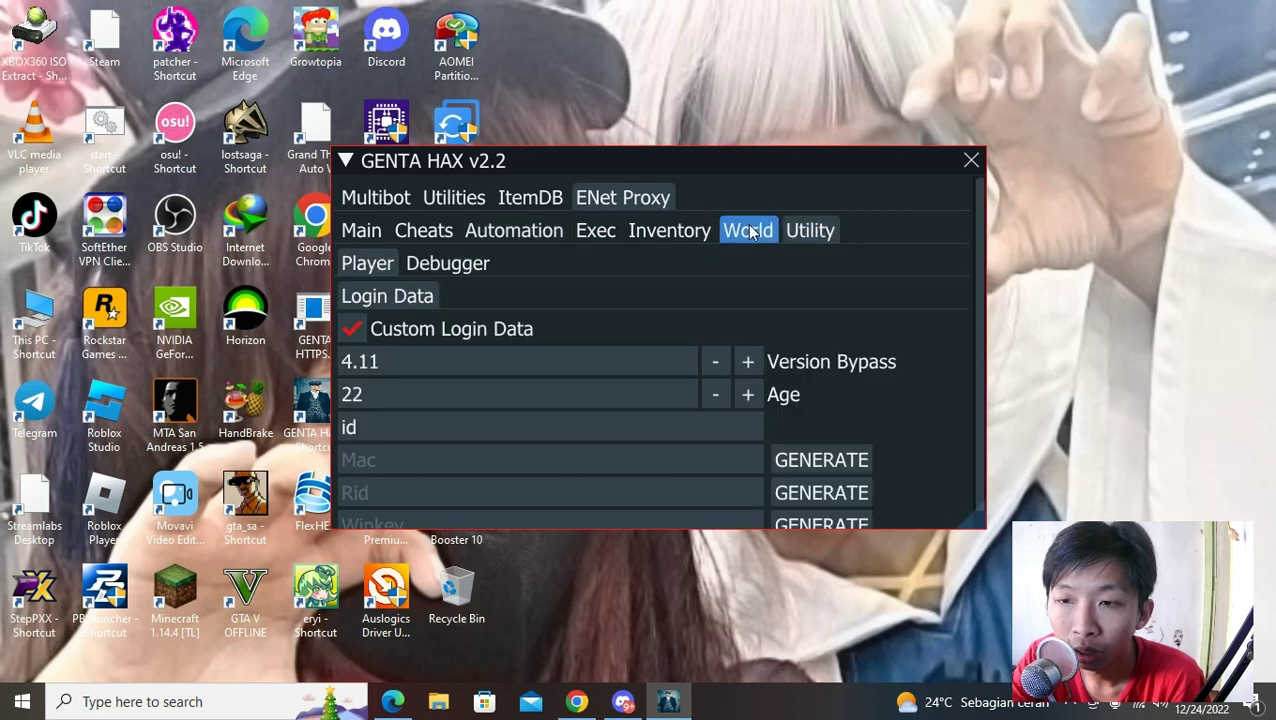
{"action": "left_click", "coordinate": [508, 263]}
{"action": "left_click", "coordinate": [413, 265]}
Open the Fast page of the ENet Proxy cheats and examine the Vend Buy quantity and Fast Vend options
{"action": "left_click", "coordinate": [423, 234]}
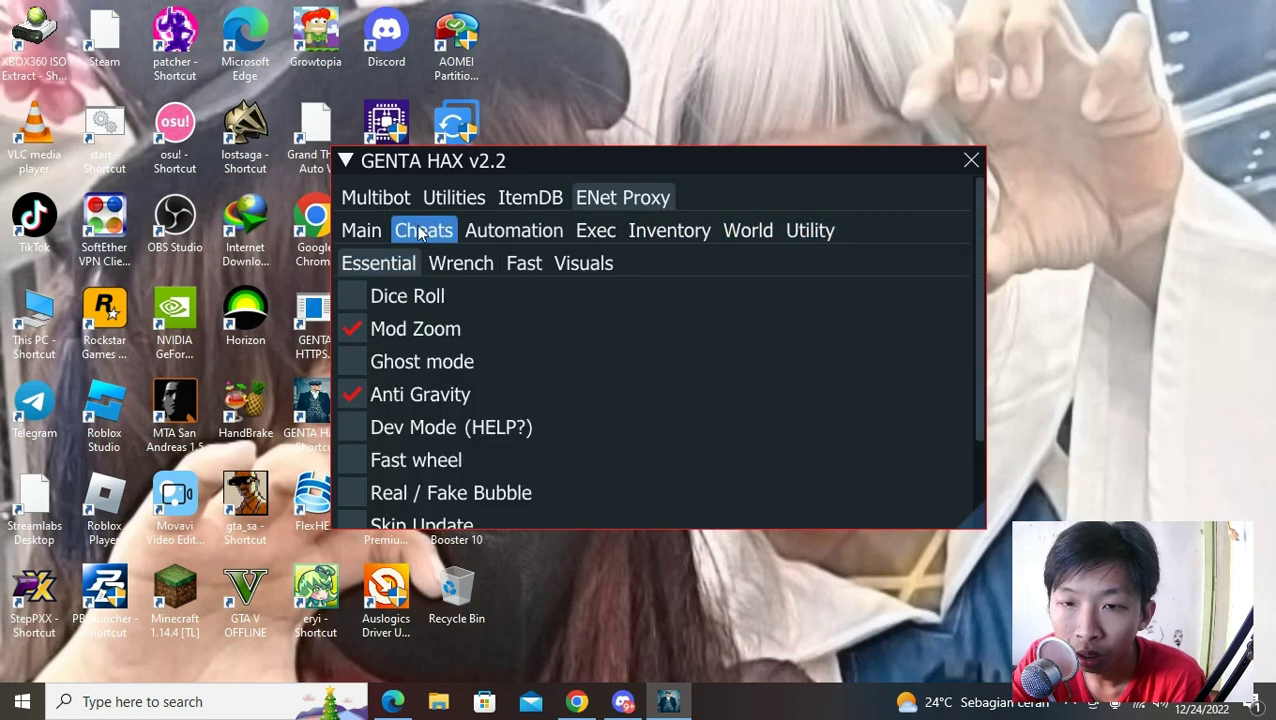
{"action": "left_click", "coordinate": [526, 264]}
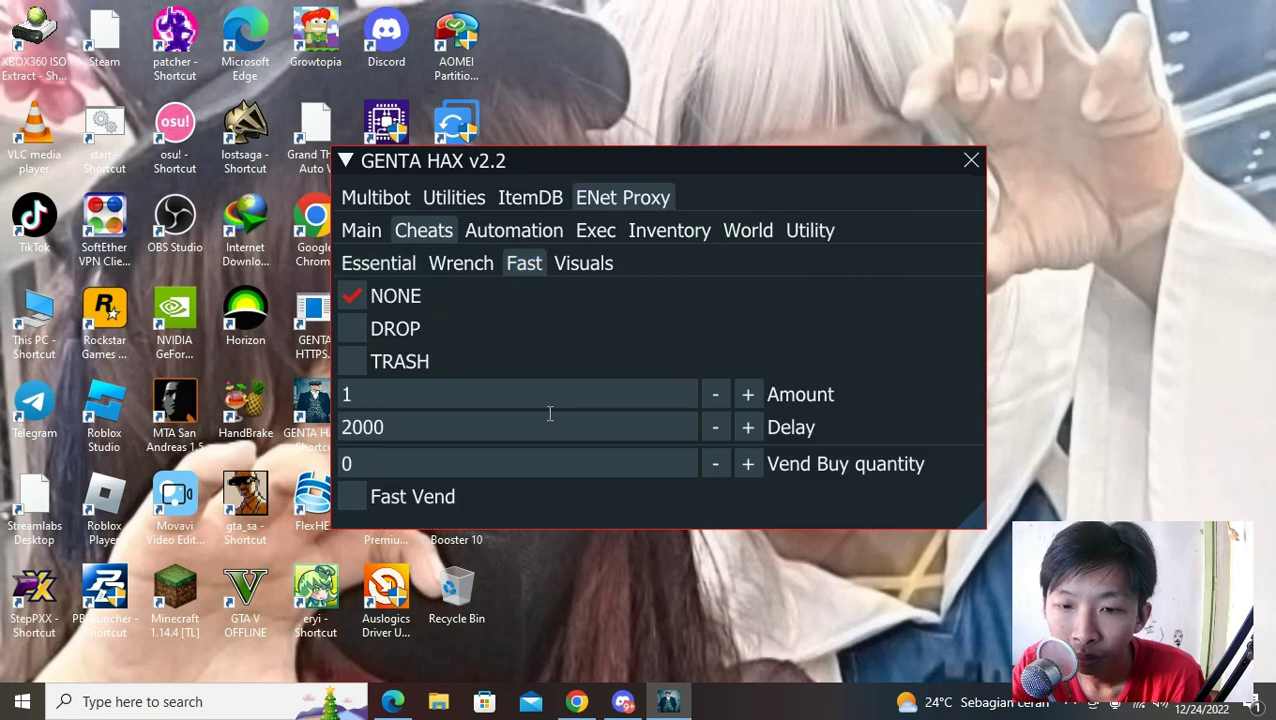
{"action": "left_click", "coordinate": [402, 504]}
{"action": "left_click", "coordinate": [378, 501]}
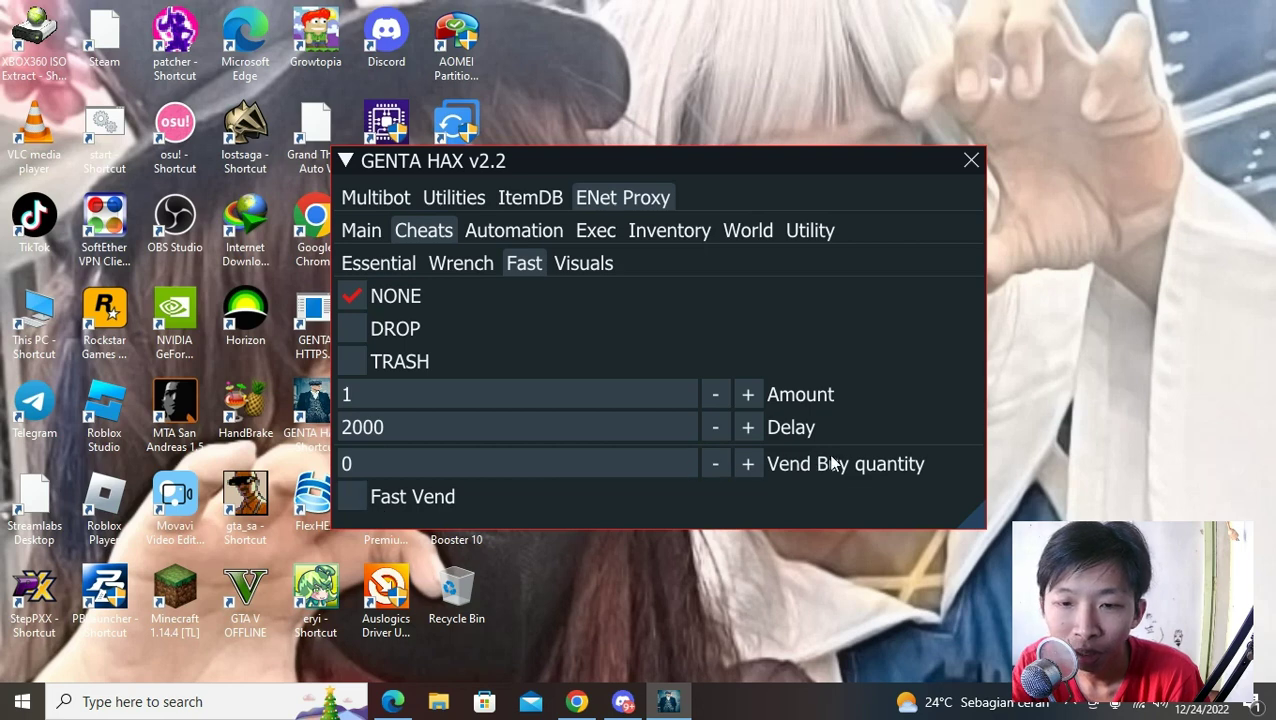
{"action": "left_click", "coordinate": [470, 464]}
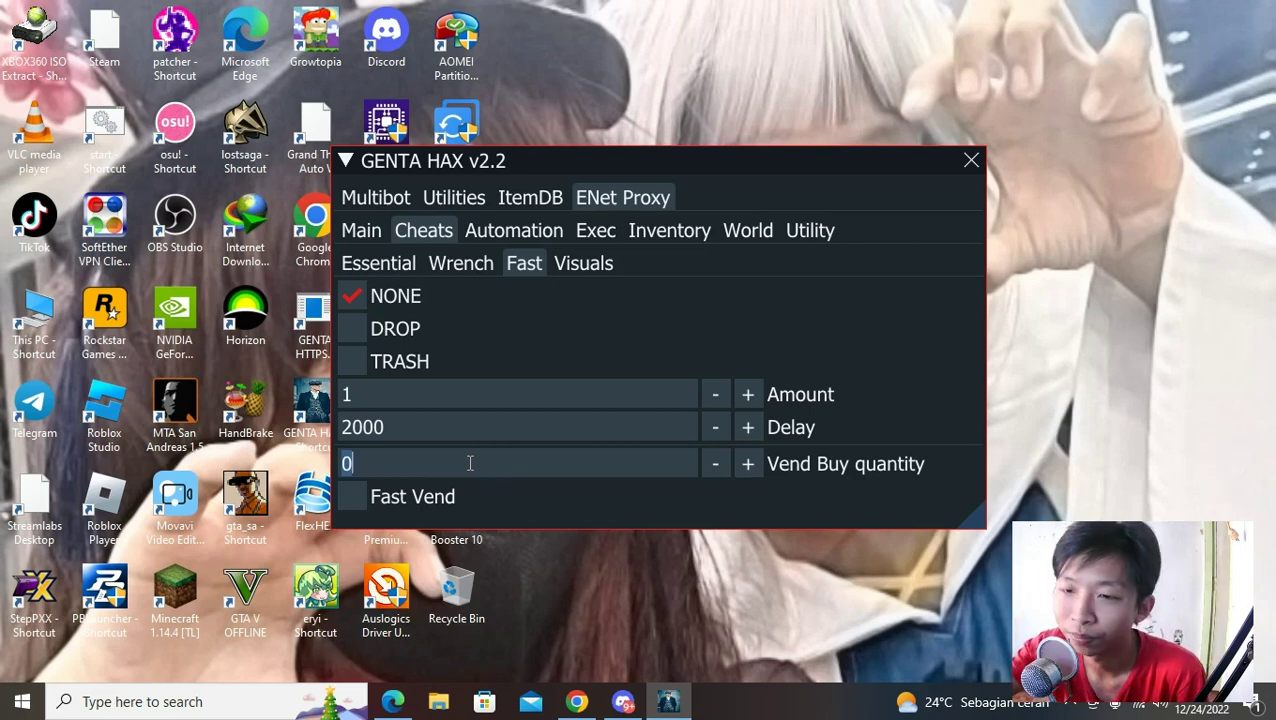
{"action": "left_click", "coordinate": [411, 497]}
{"action": "left_click", "coordinate": [409, 498]}
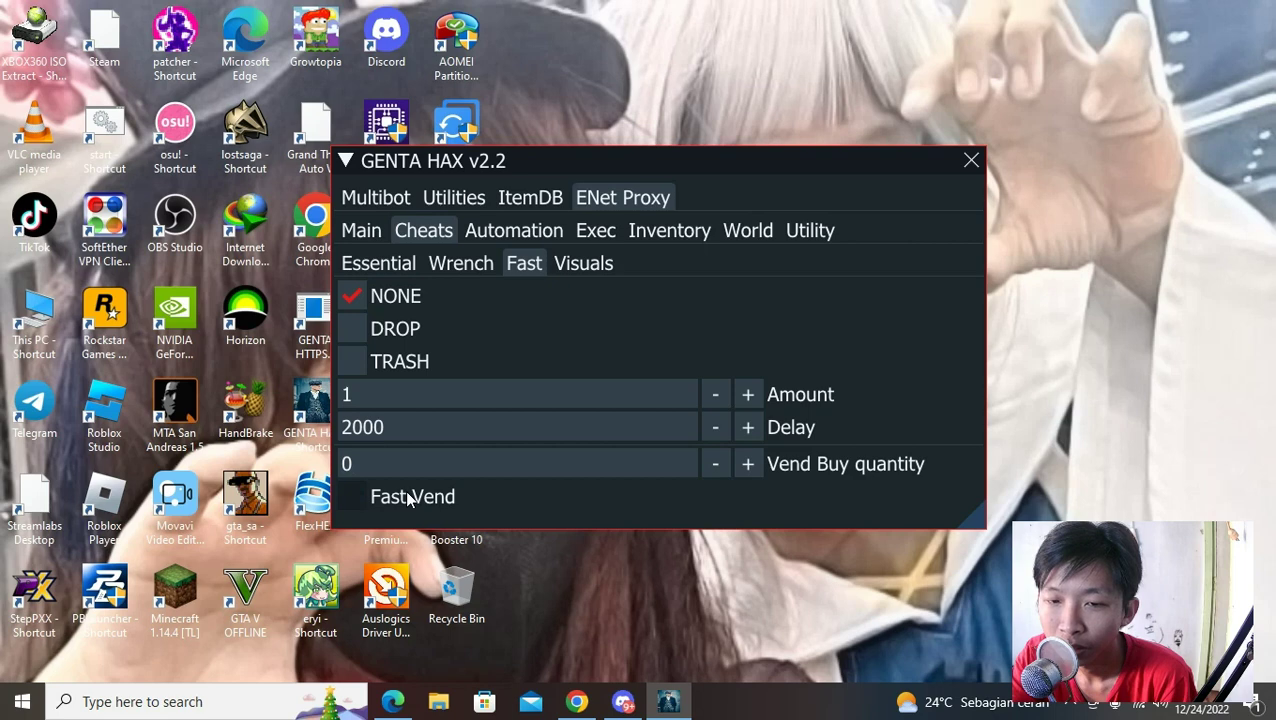
Close GENTA HAX and switch back to the genta-premium channel in Discord
{"action": "left_click", "coordinate": [971, 161]}
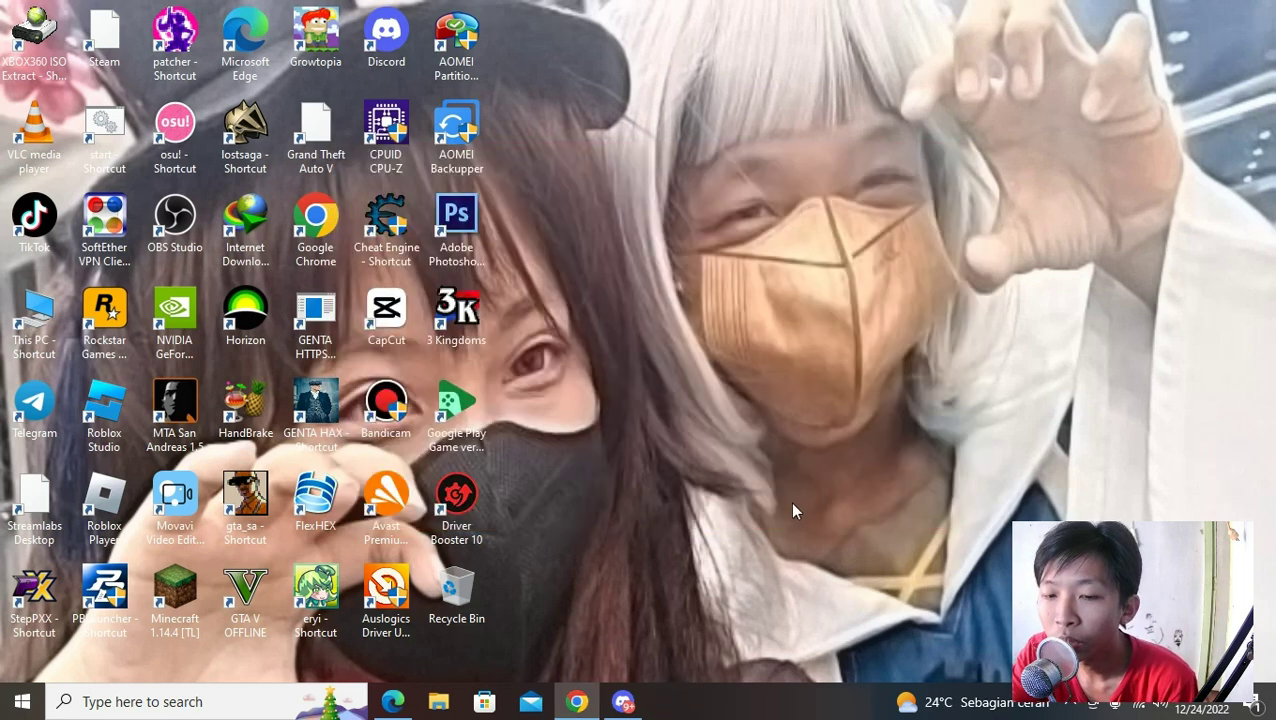
{"action": "left_click", "coordinate": [622, 701]}
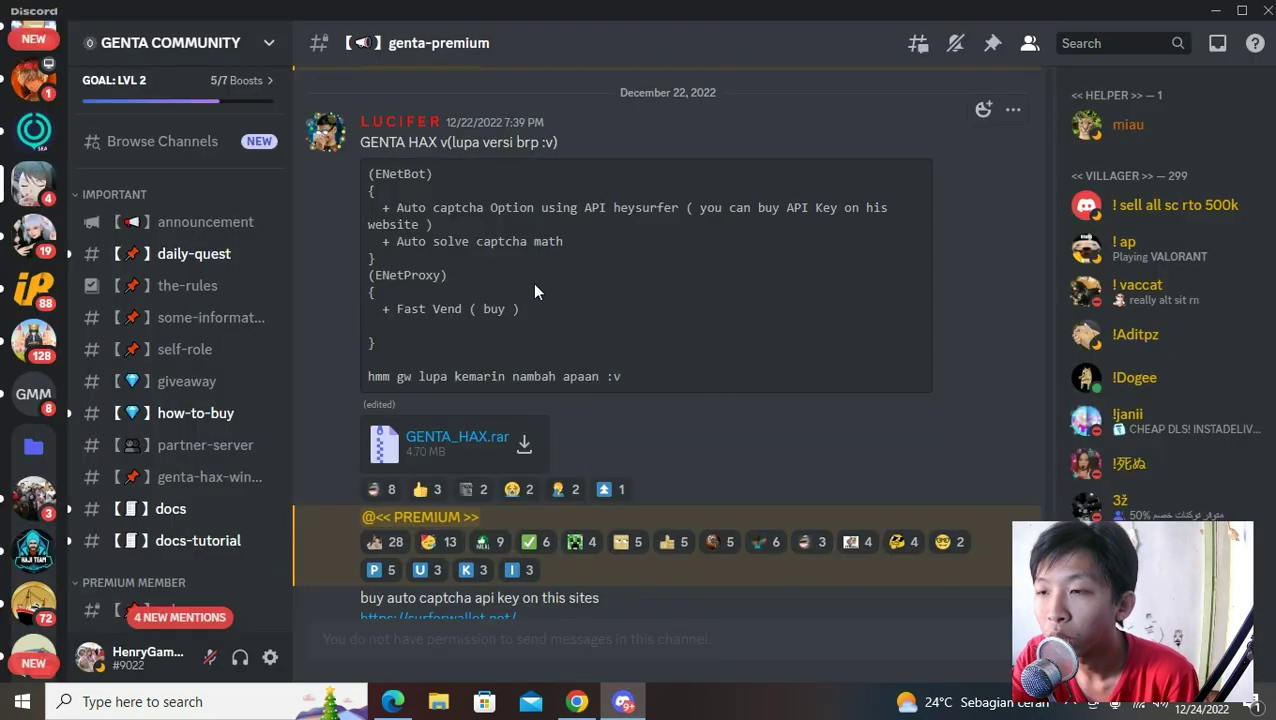